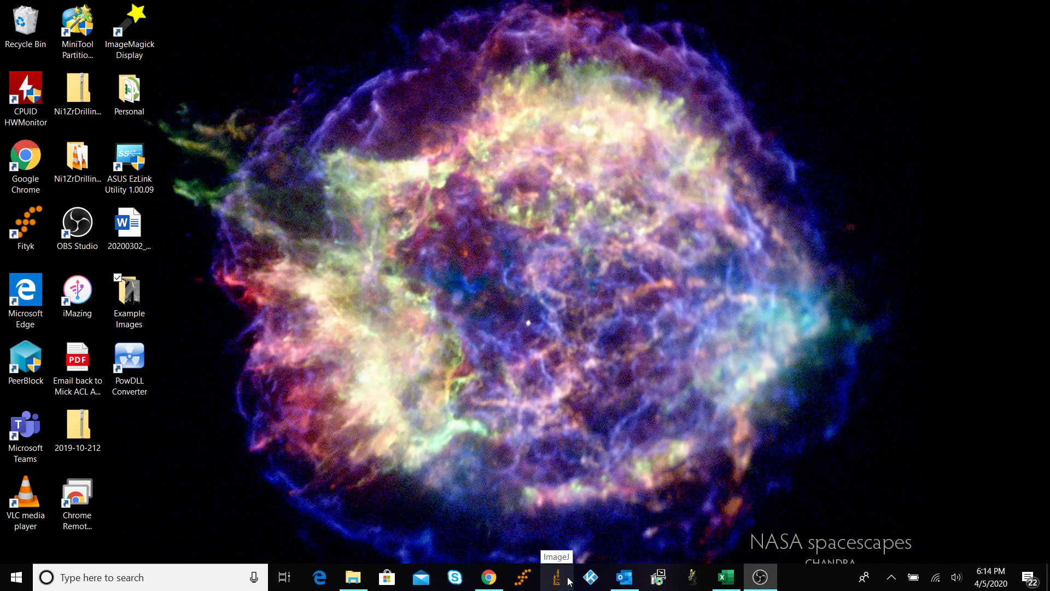
Launch ImageJ and hide its console so the toolbar and 2B-SE-1000X_002.tif image show.
left_click(556, 577)
left_click(562, 46)
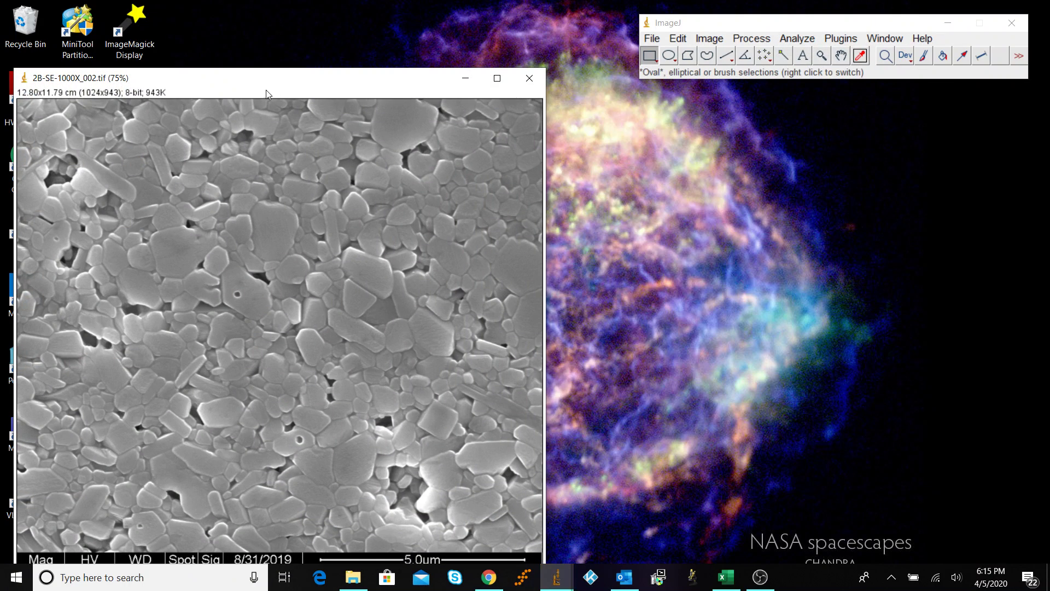
Trace the 5.0 µm scale bar with a straight line selection measuring 4.99.
left_click_drag(283, 77, 285, 20)
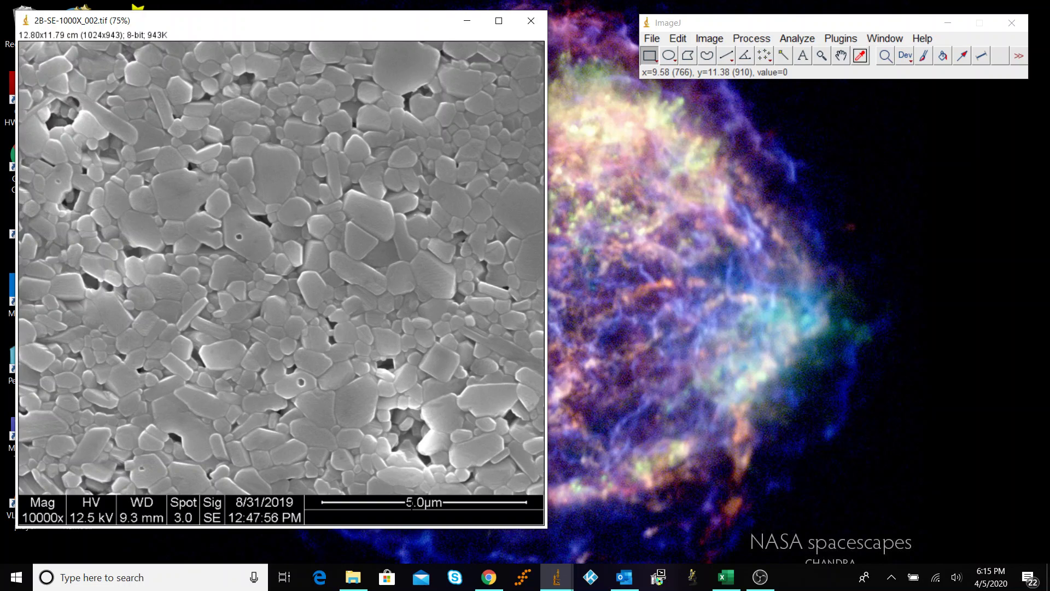
scroll(412, 508, "up", 3)
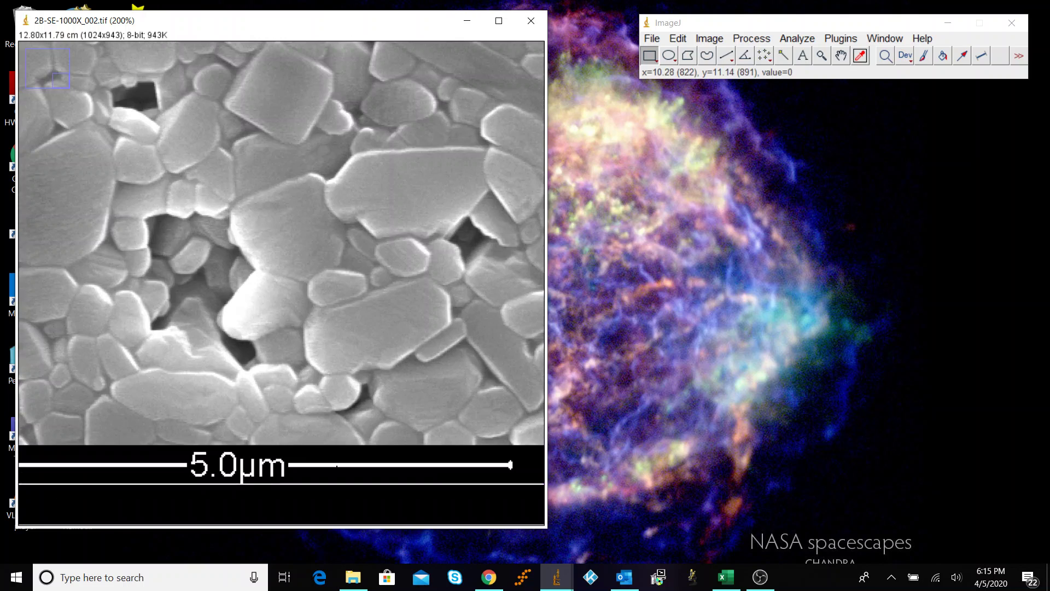
scroll(339, 476, "down", 1)
scroll(336, 482, "up", 1)
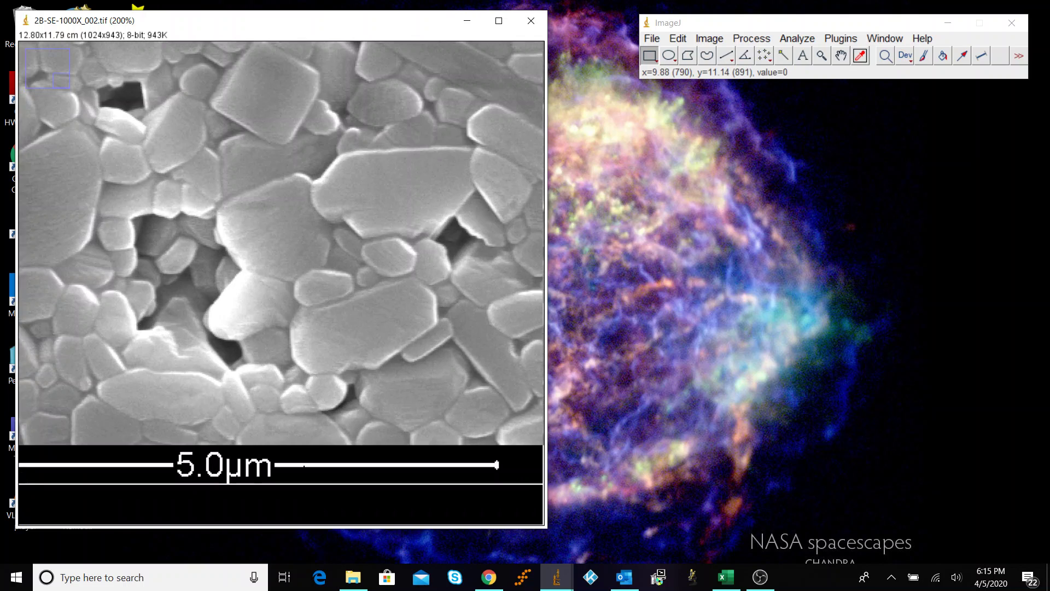
scroll(349, 482, "down", 1)
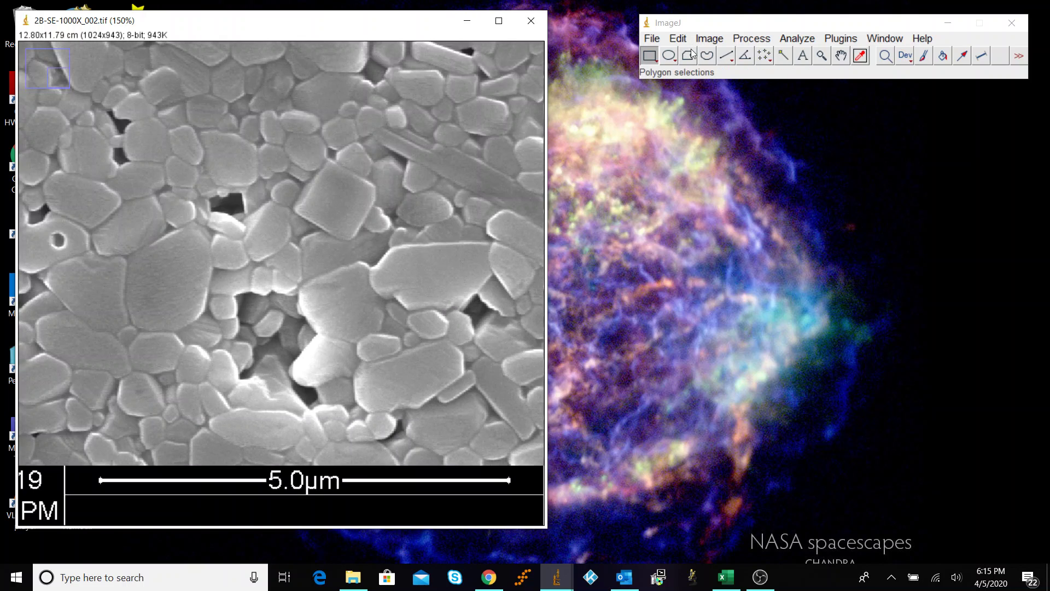
left_click(729, 58)
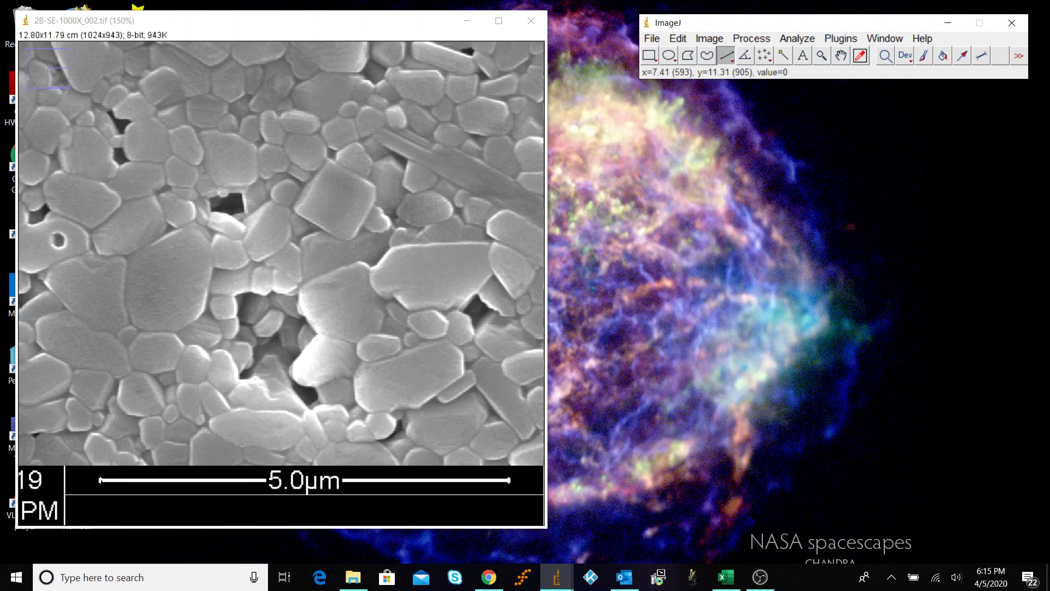
left_click_drag(100, 480, 509, 480)
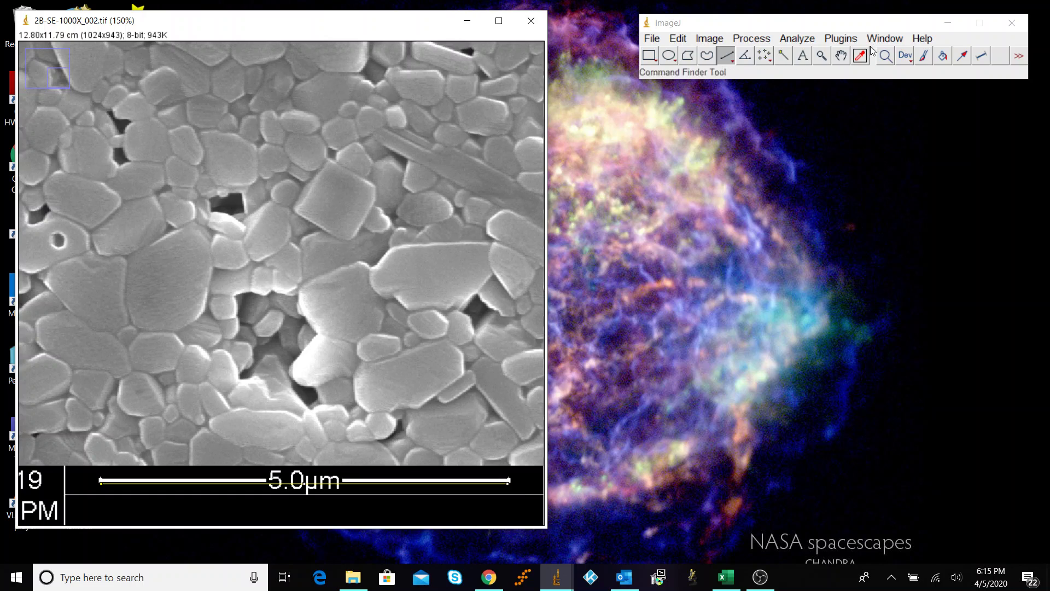
Set the scale globally to 400 pixels = 5 microns, giving 80 pixels per micron.
left_click(798, 38)
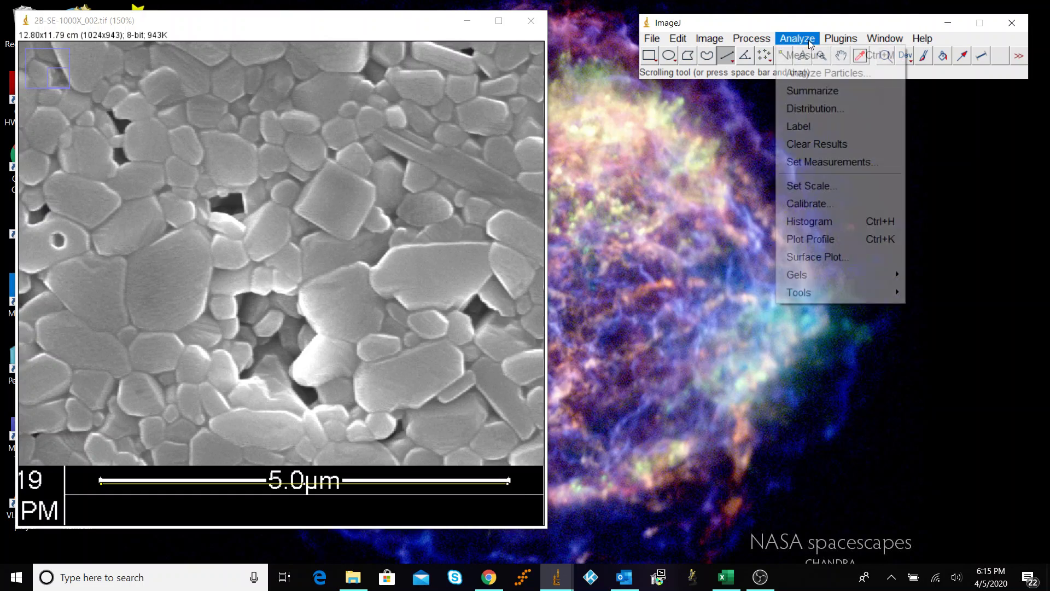
left_click(840, 185)
left_click_drag(523, 95, 615, 120)
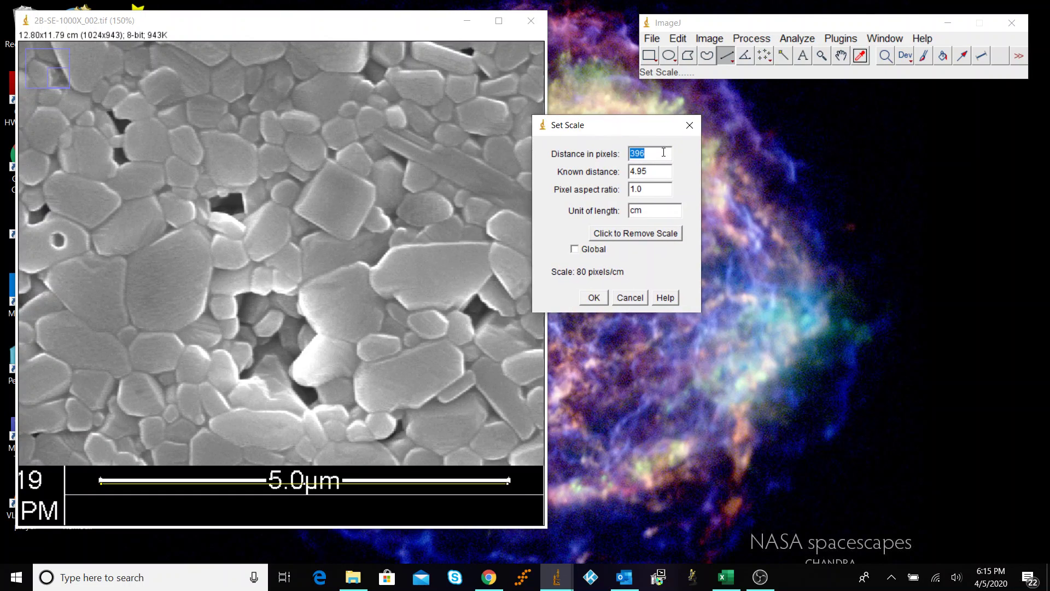
type("400")
key("Tab")
type("5")
key("Tab")
key("Tab")
type("microns")
left_click(576, 250)
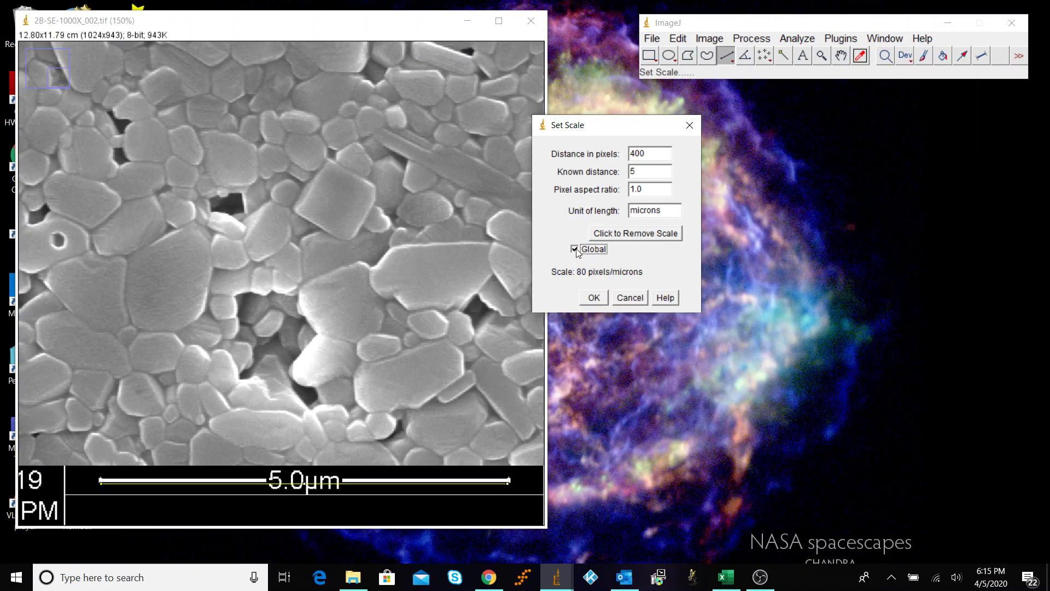
left_click(594, 298)
key("minus")
key("minus")
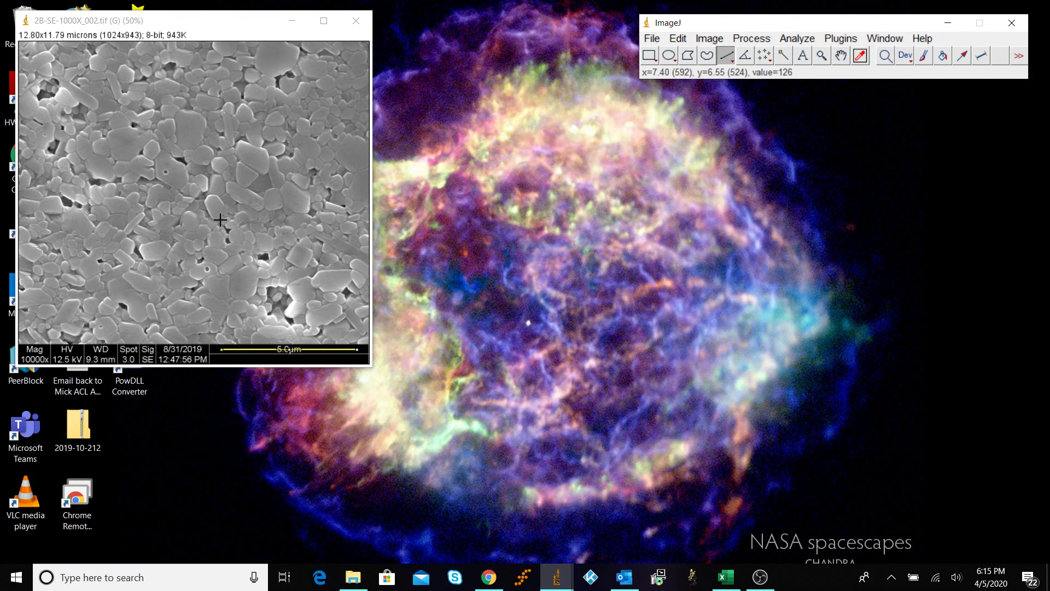
key("plus")
Drop the scale-bar line selection and zoom to 400% on a cluster of grains.
left_click(297, 319)
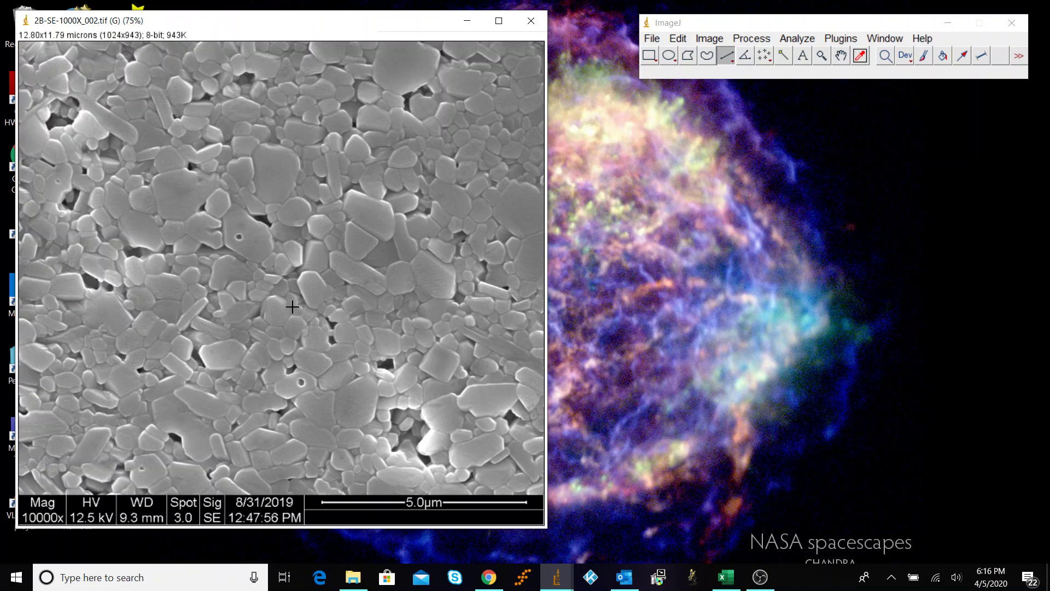
scroll(284, 331, "up", 5)
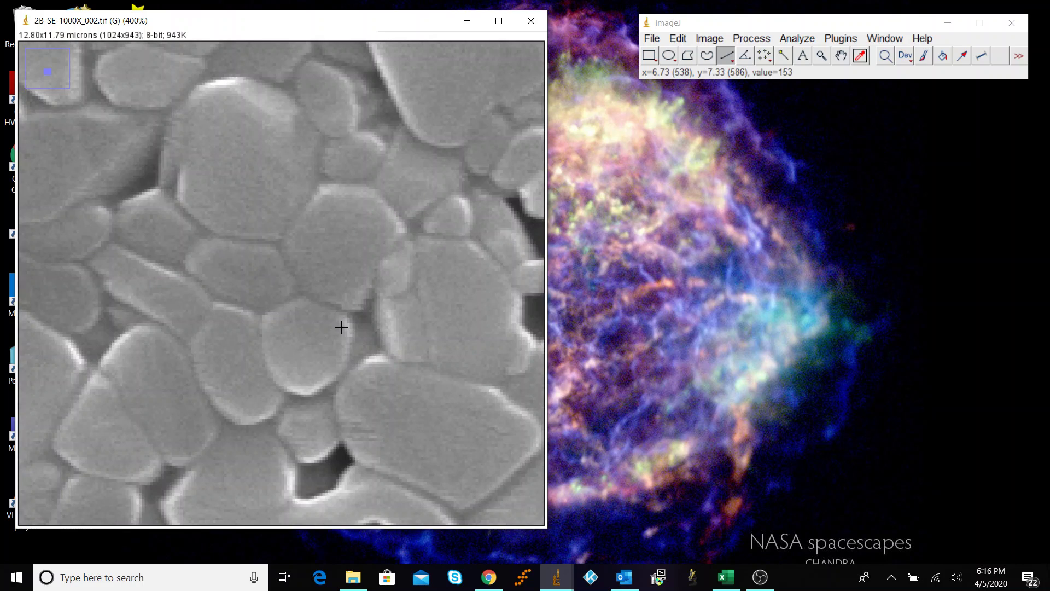
Replace a trial circle with a straight test line from an upper-left grain to the right edge.
left_click(669, 56)
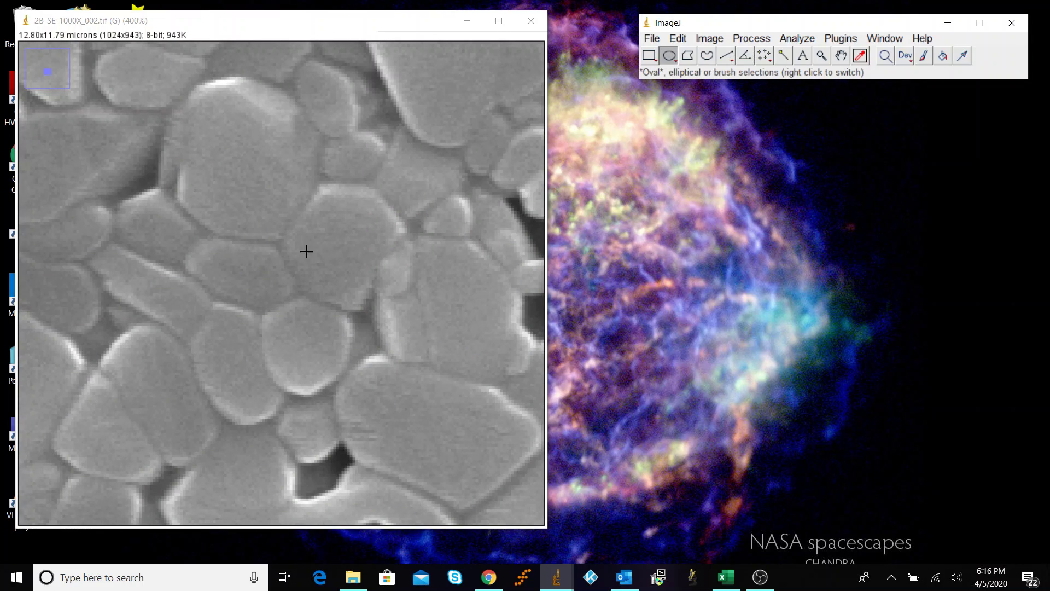
left_click_drag(240, 215, 323, 288)
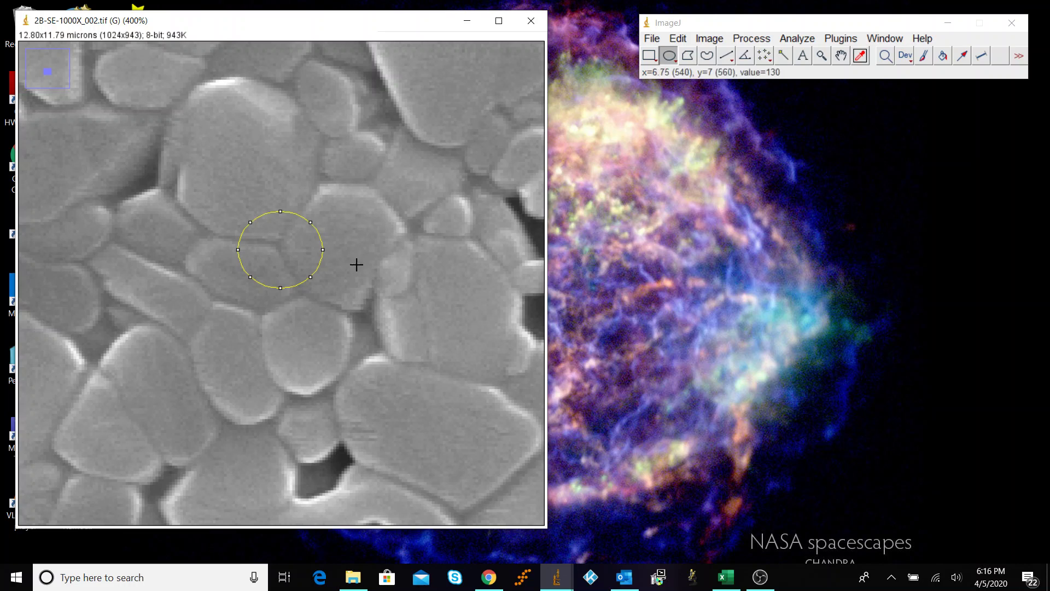
left_click(729, 61)
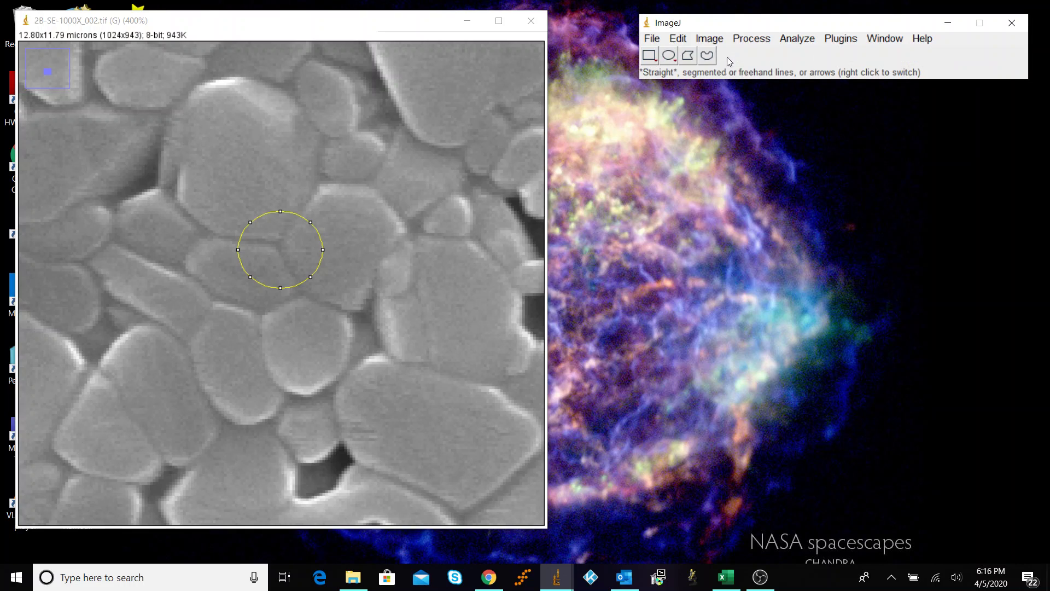
left_click(136, 78)
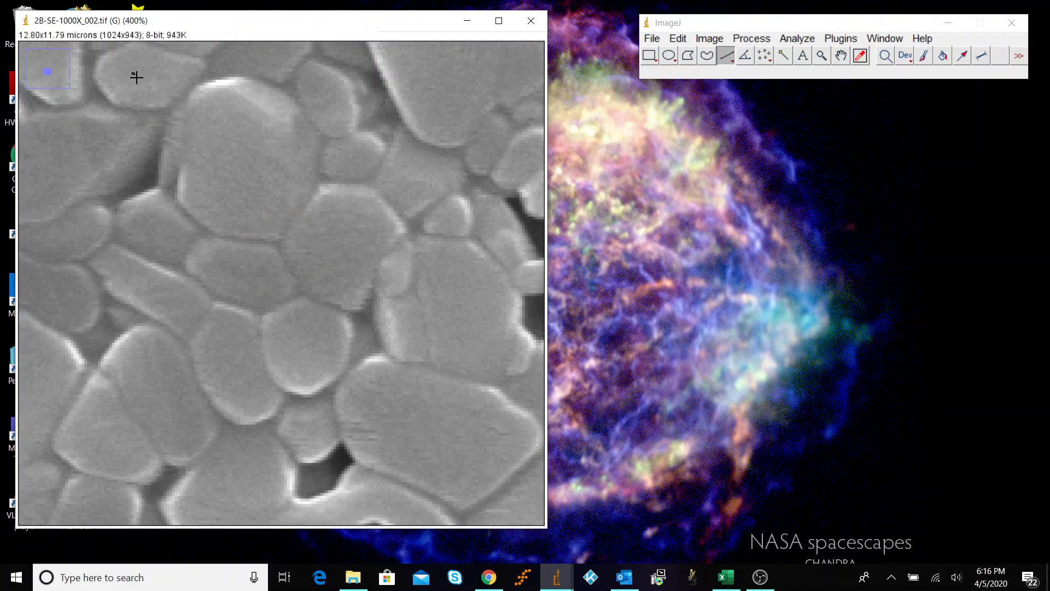
left_click_drag(137, 77, 463, 460)
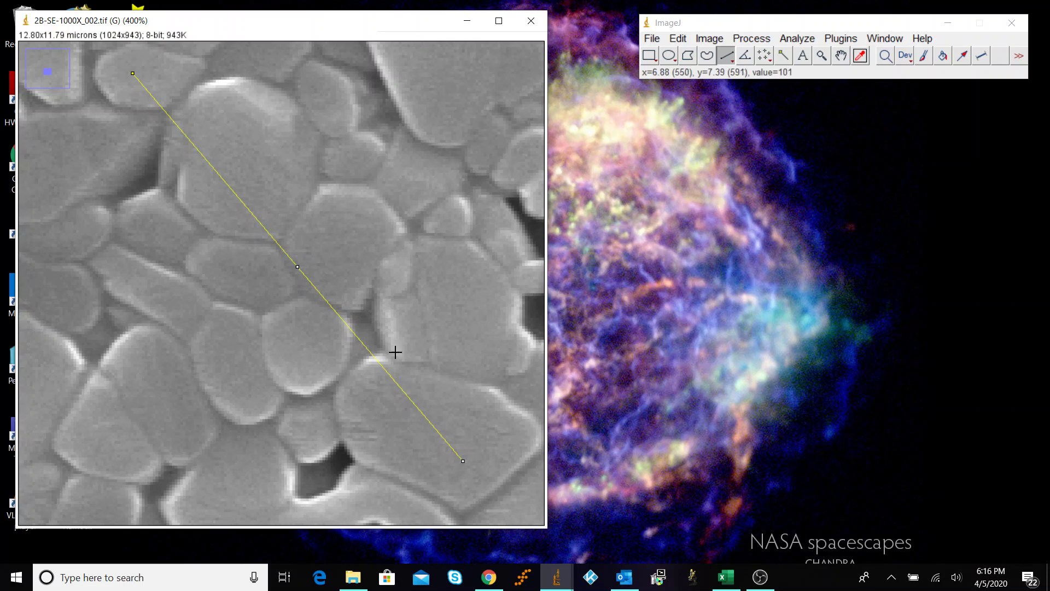
left_click_drag(463, 454, 510, 505)
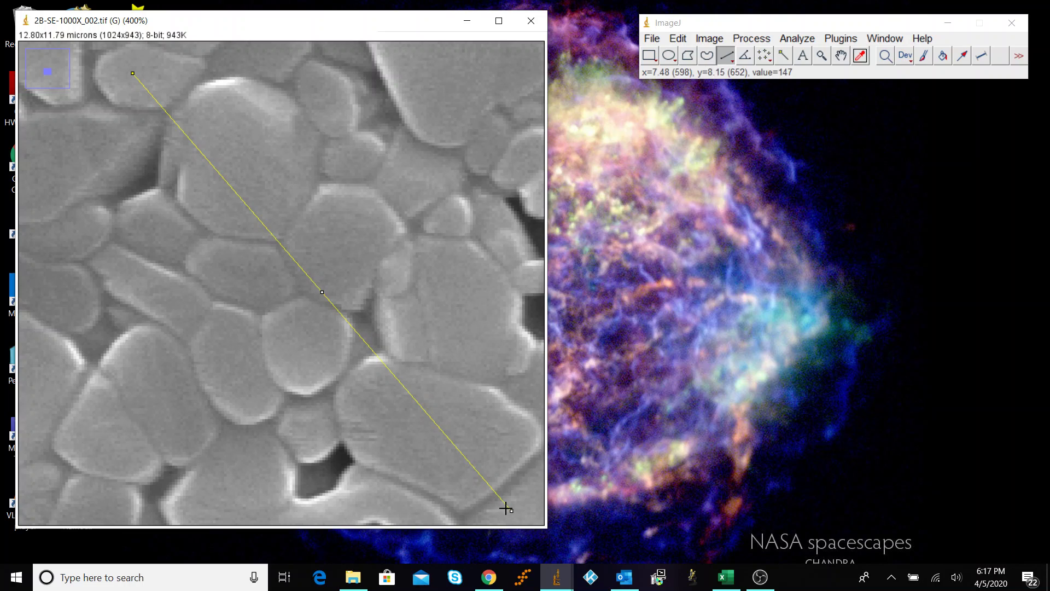
left_click_drag(514, 517, 535, 171)
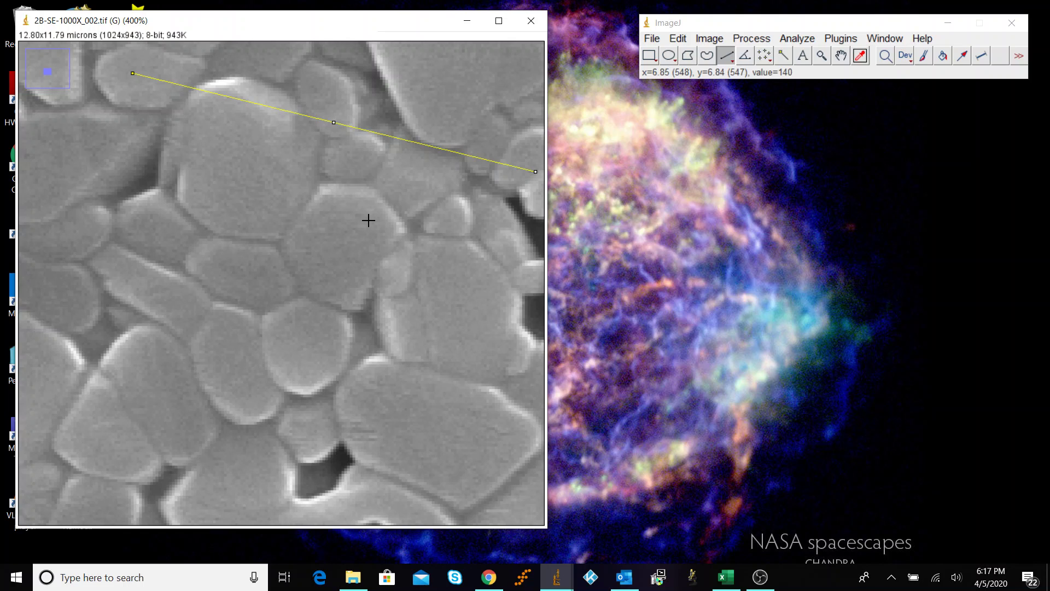
Zoom out to the whole micrograph and clear the test line.
scroll(368, 223, "down", 4)
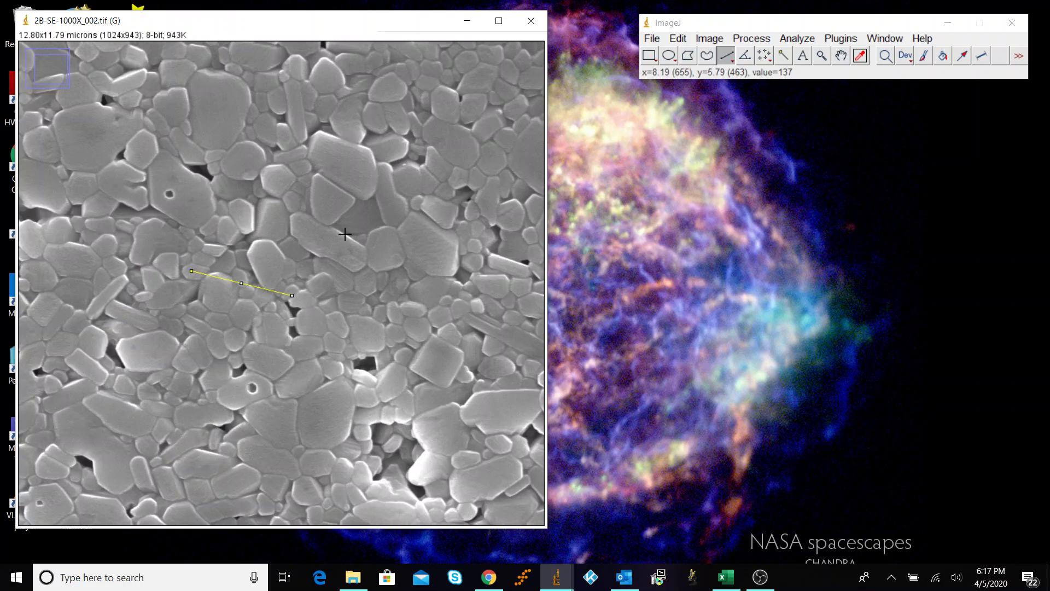
scroll(345, 234, "down", 1)
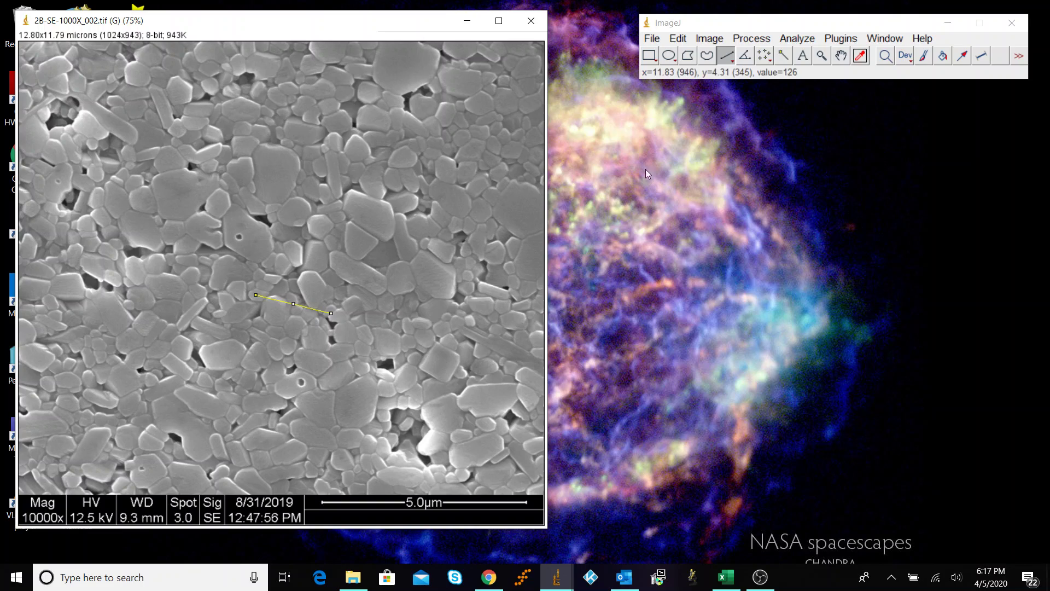
left_click(459, 152)
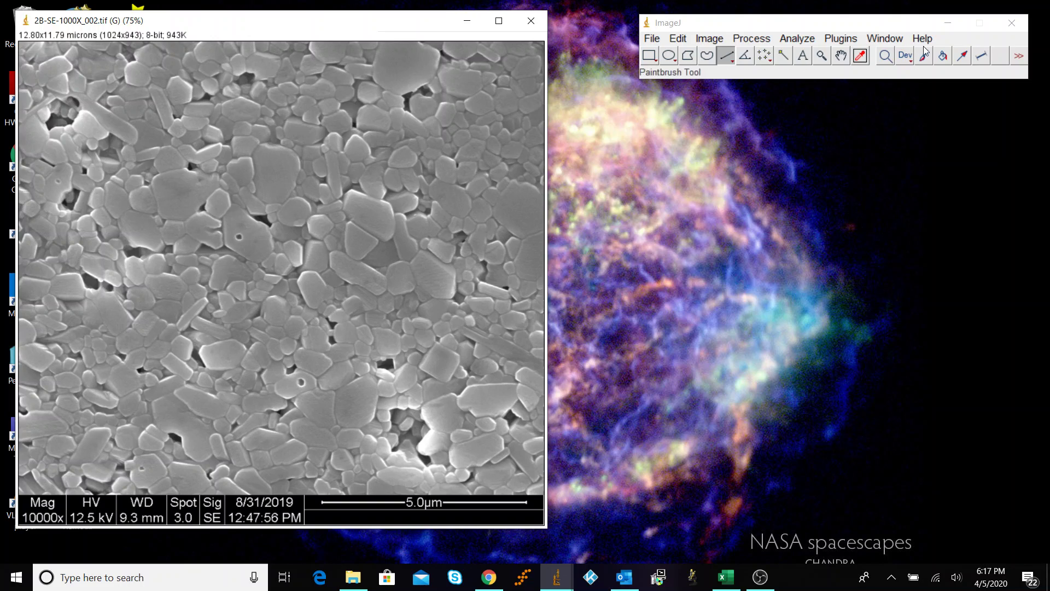
Add the Fixed Length Line Tool and set its line length to 10 microns.
left_click(1020, 56)
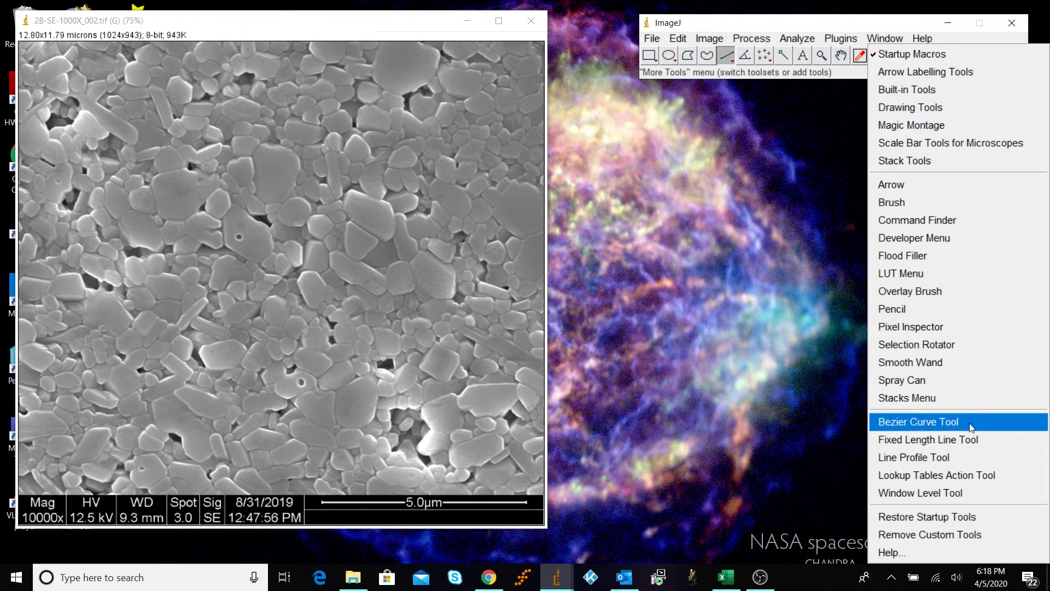
left_click(961, 439)
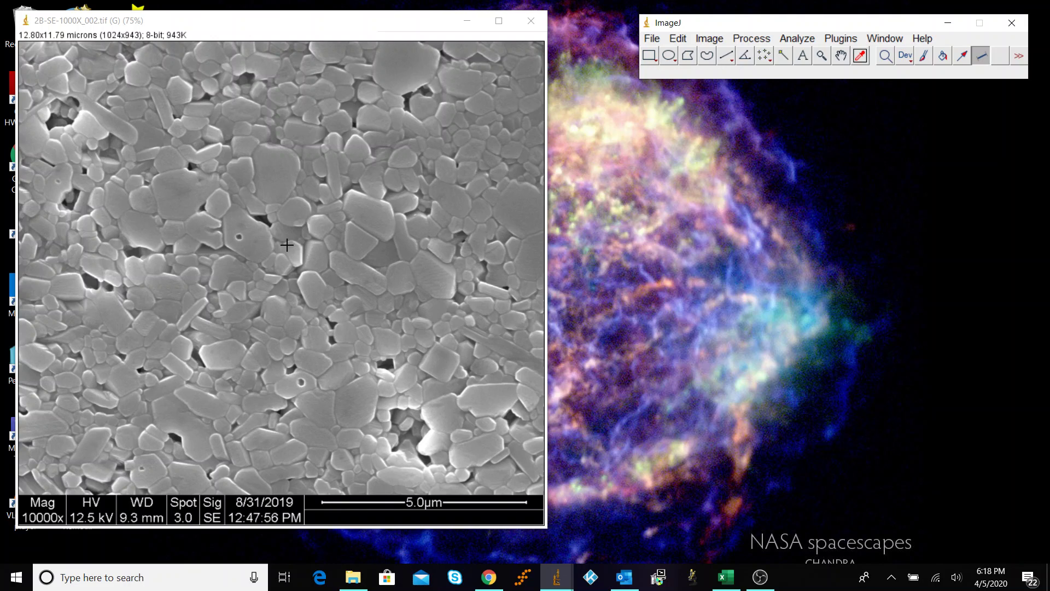
double_click(983, 55)
left_click_drag(513, 113, 648, 135)
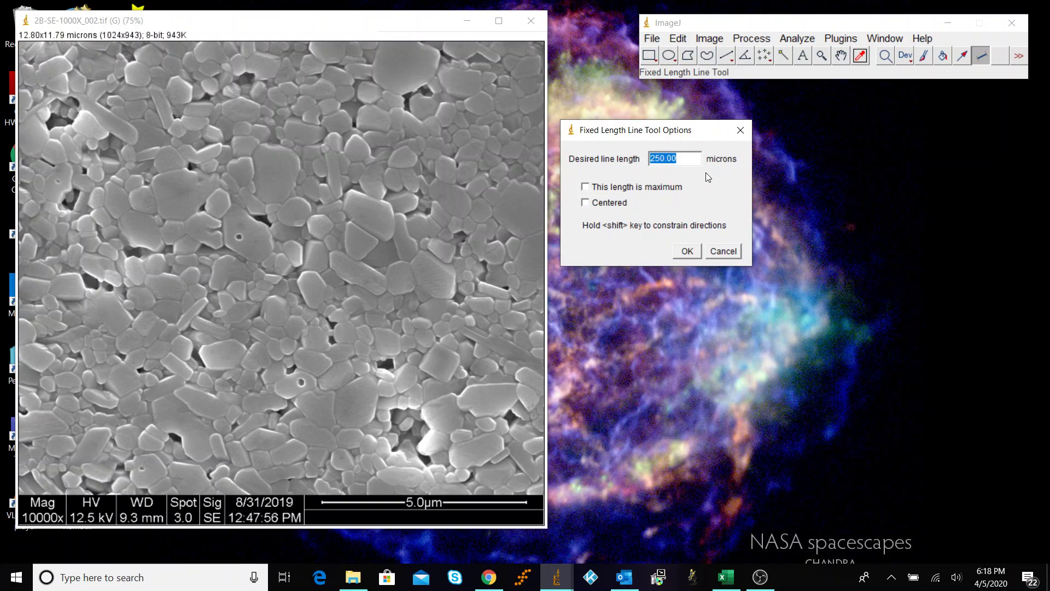
type("10")
key("Return")
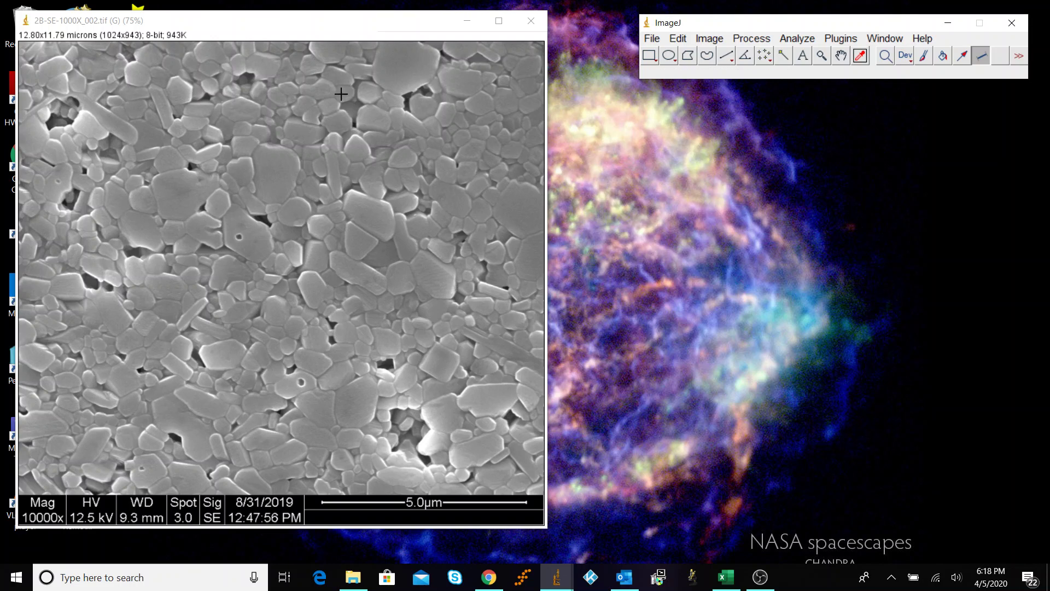
Draw trial 10-micron test lines, ending with a diagonal rising from lower left to upper right.
left_click_drag(405, 75, 358, 137)
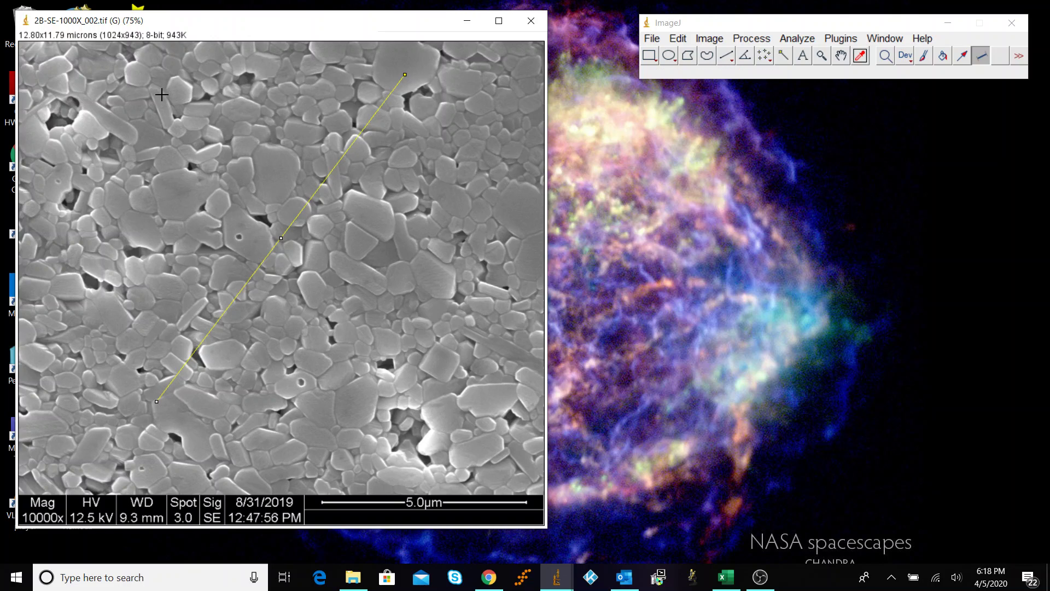
left_click_drag(134, 75, 157, 133)
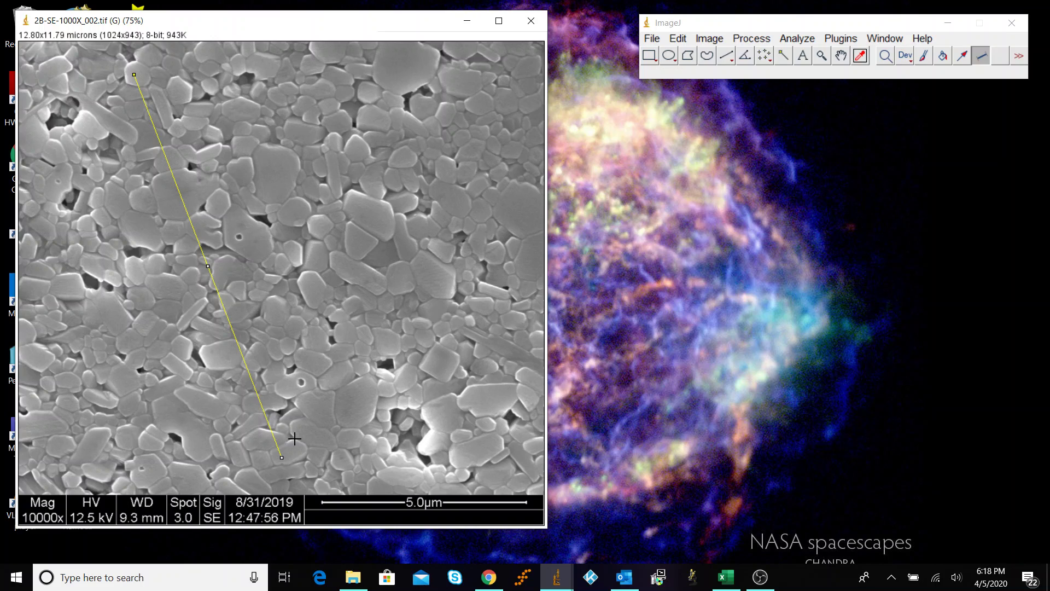
left_click_drag(71, 325, 431, 125)
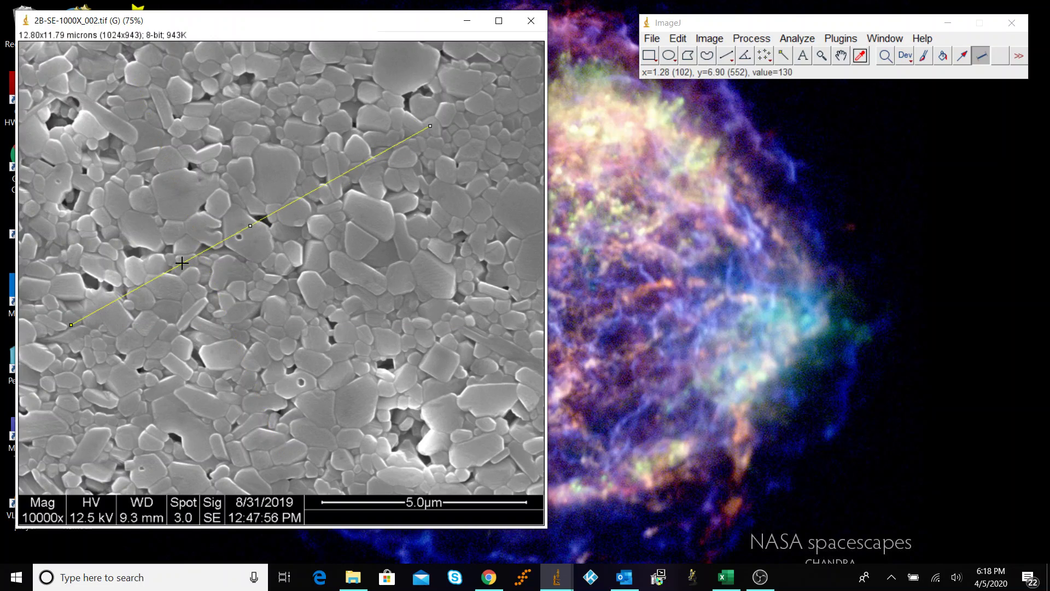
left_click_drag(135, 183, 456, 440)
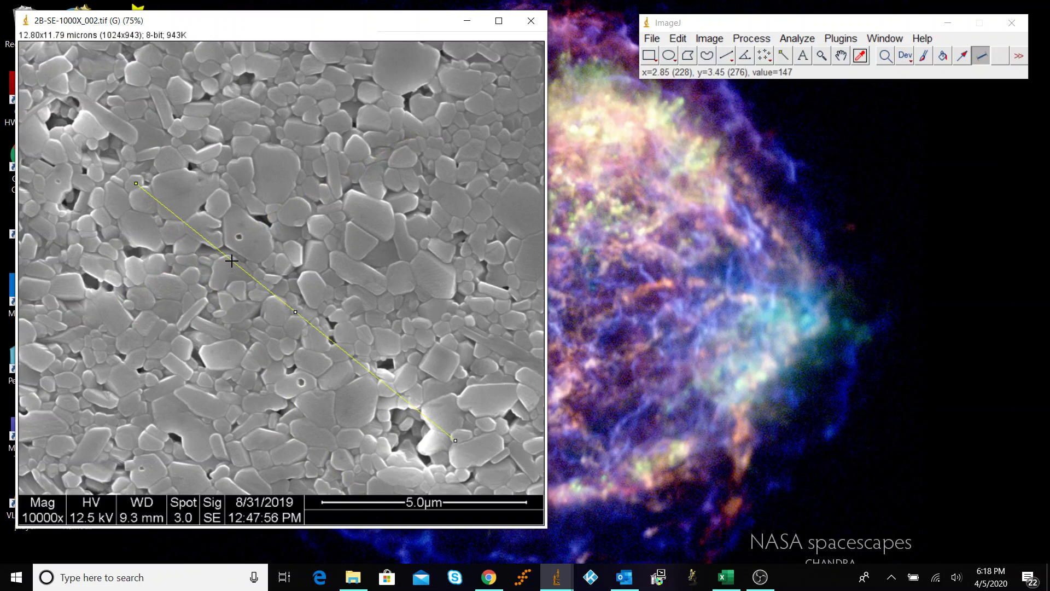
left_click_drag(479, 132, 497, 148)
left_click_drag(269, 282, 272, 264)
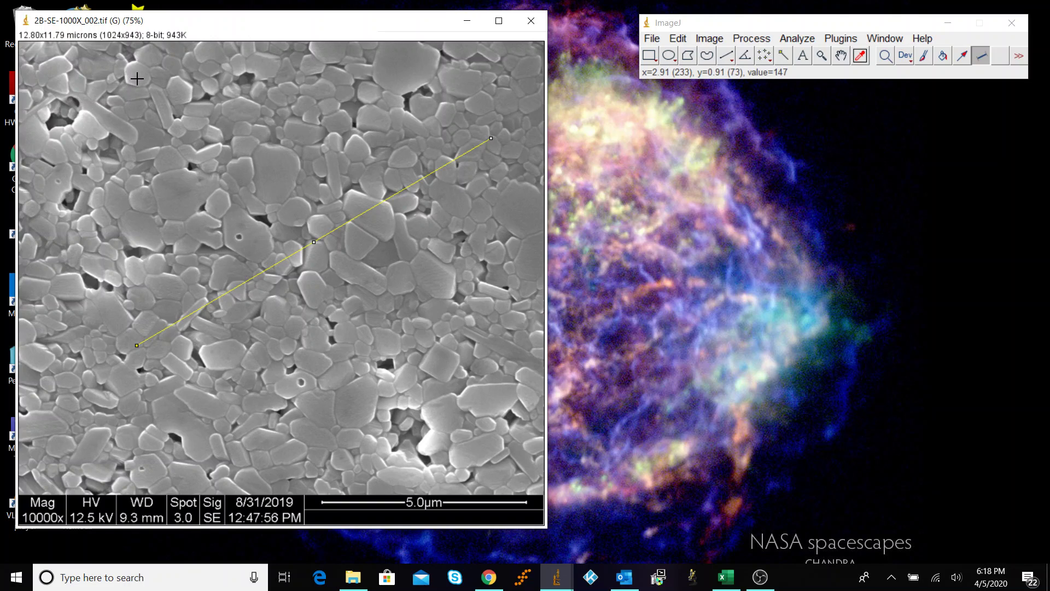
Try vertical, horizontal and diagonal test lines, ending with a steep lower-left to upper-right diagonal.
left_click_drag(137, 79, 134, 494)
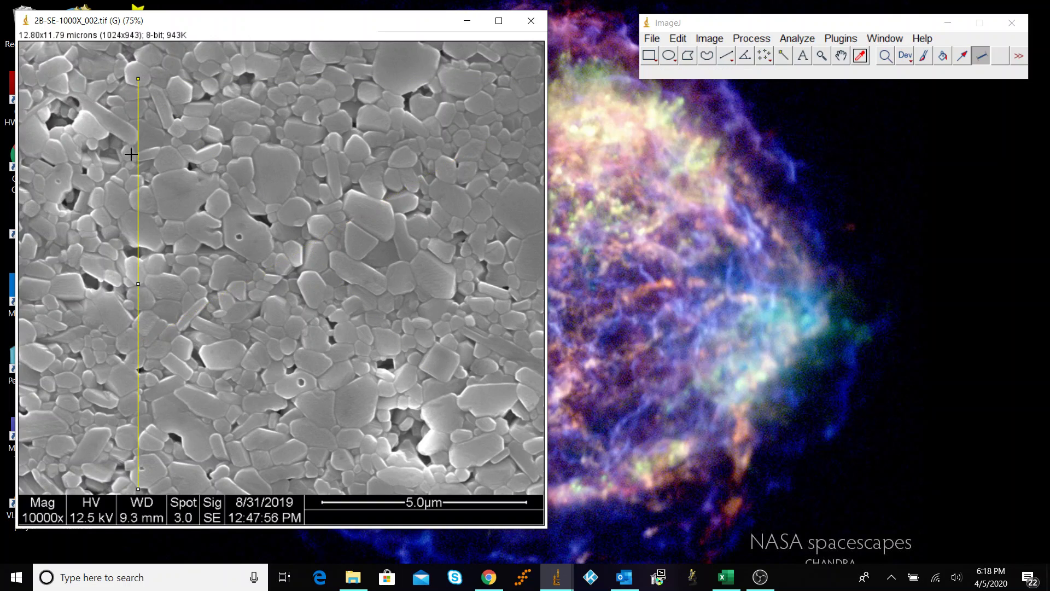
left_click_drag(405, 85, 405, 494)
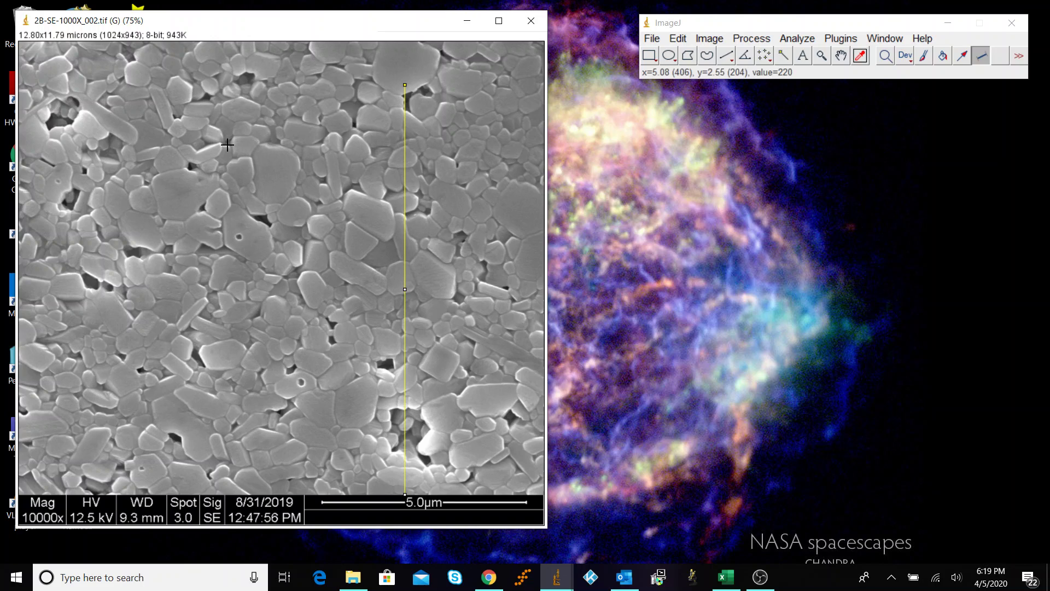
left_click_drag(64, 184, 477, 184)
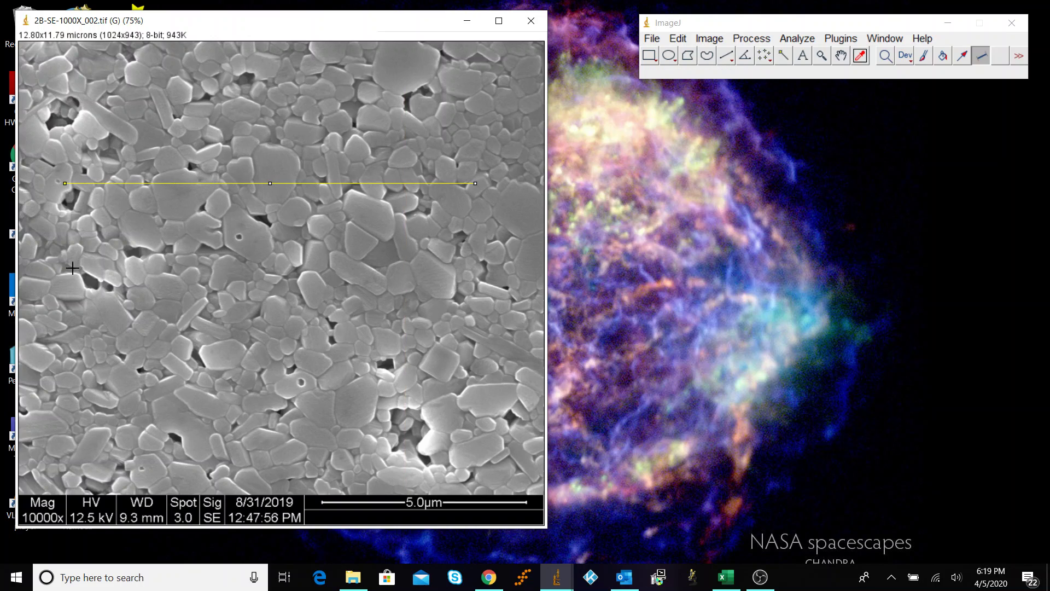
left_click_drag(77, 370, 487, 369)
left_click_drag(110, 112, 400, 401)
left_click_drag(434, 128, 143, 419)
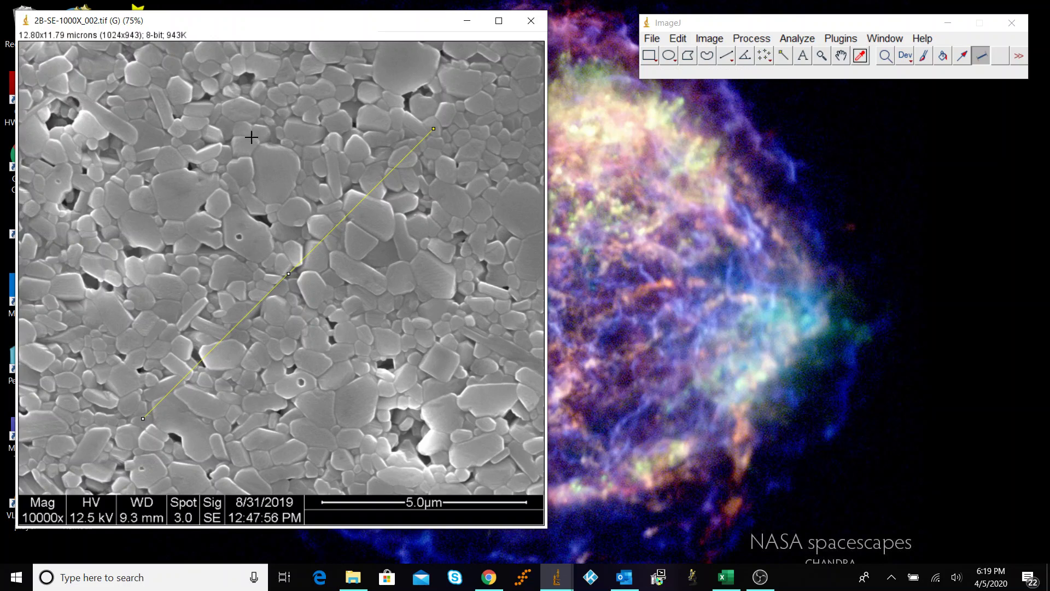
Draw a test line sloping from upper left to lower right, then show the Image > Type options.
left_click_drag(142, 76, 271, 465)
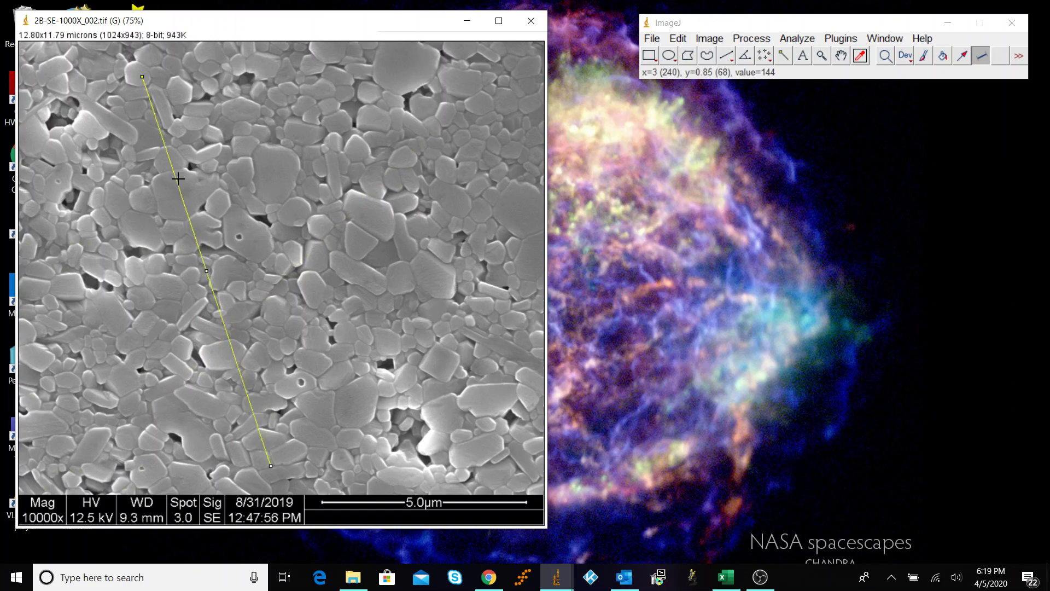
left_click_drag(180, 193, 236, 203)
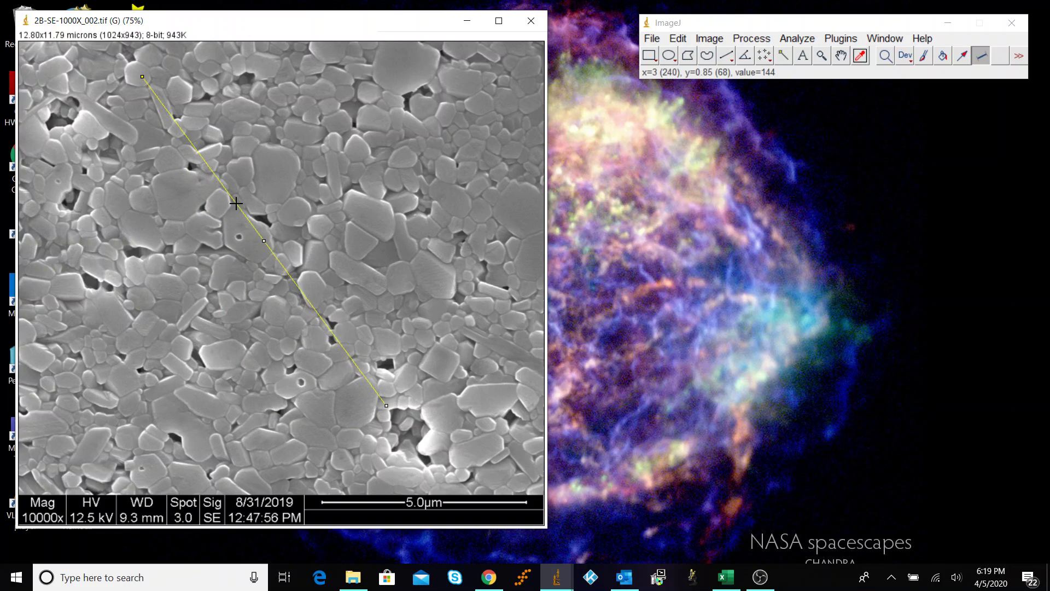
left_click(712, 23)
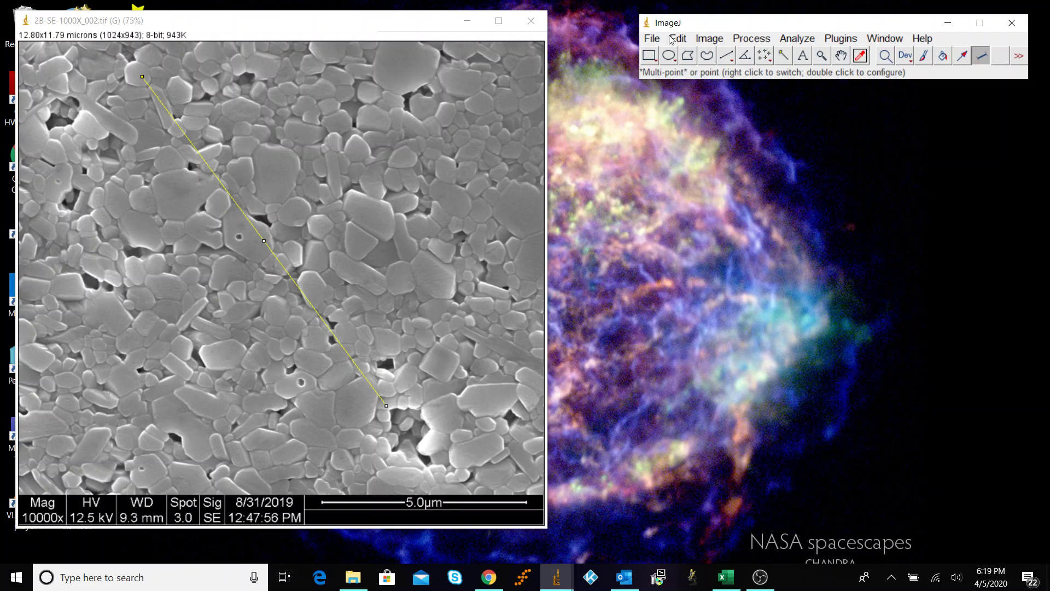
left_click(710, 38)
mouse_move(721, 59)
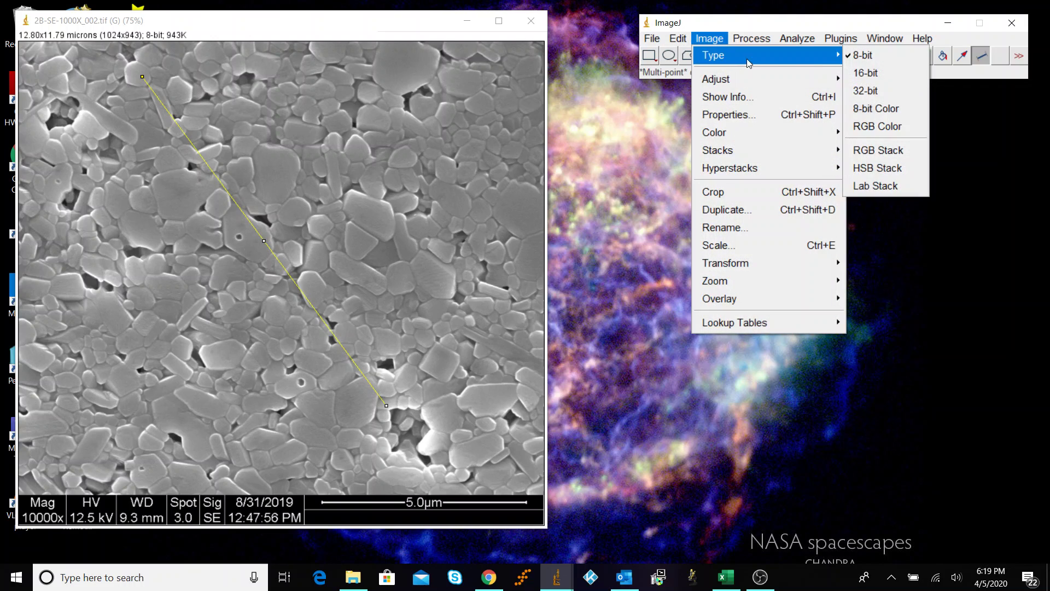
Convert the micrograph to RGB Color and select the Paintbrush tool.
left_click(874, 127)
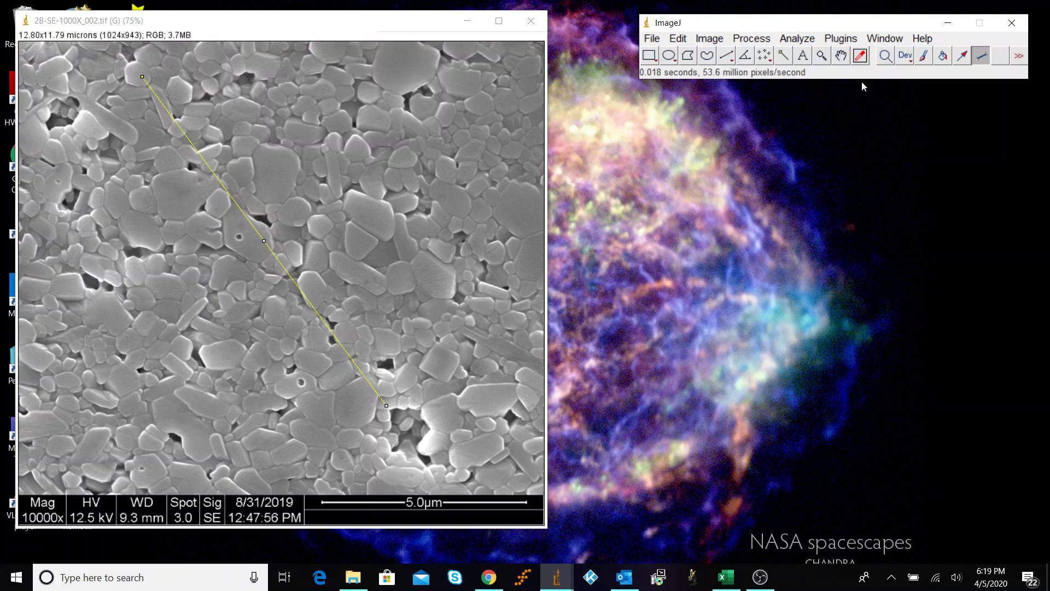
left_click(925, 60)
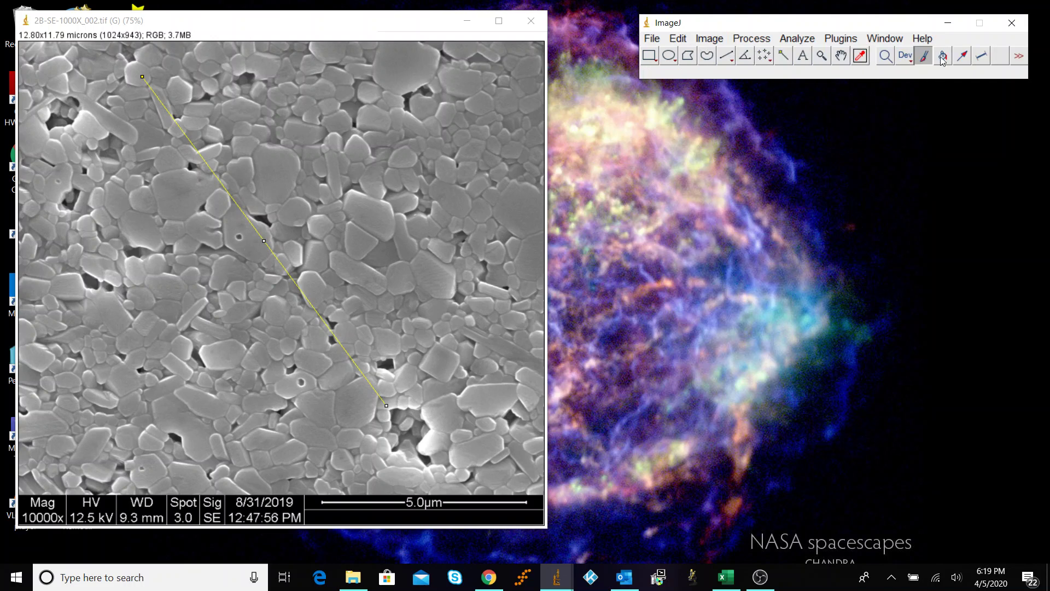
left_click(406, 63)
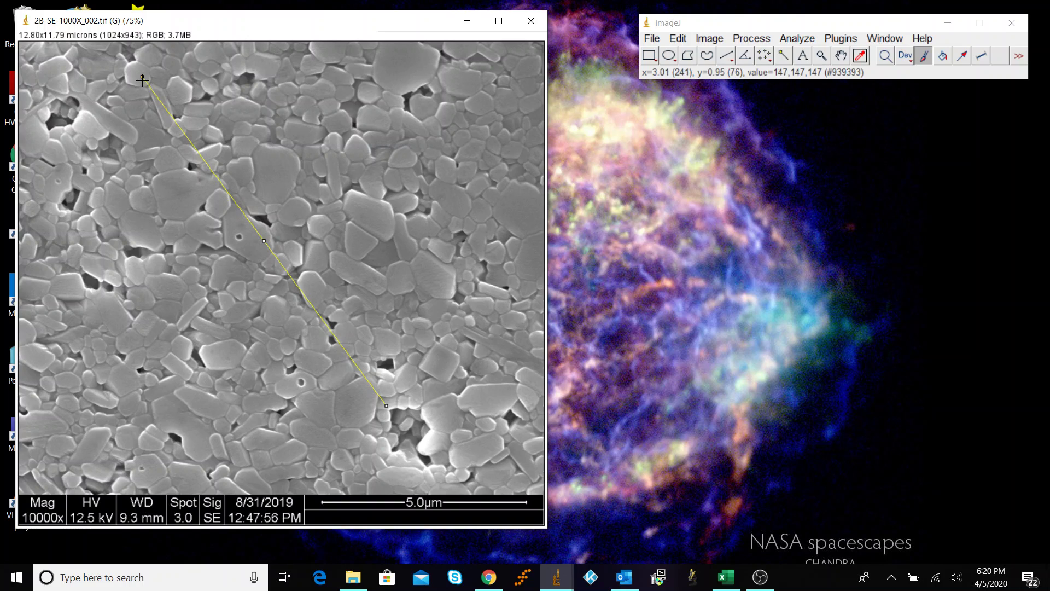
Zoom in and mark the grain-boundary crossings on the first stretch of the diagonal line with red dots.
scroll(142, 83, "up", 2)
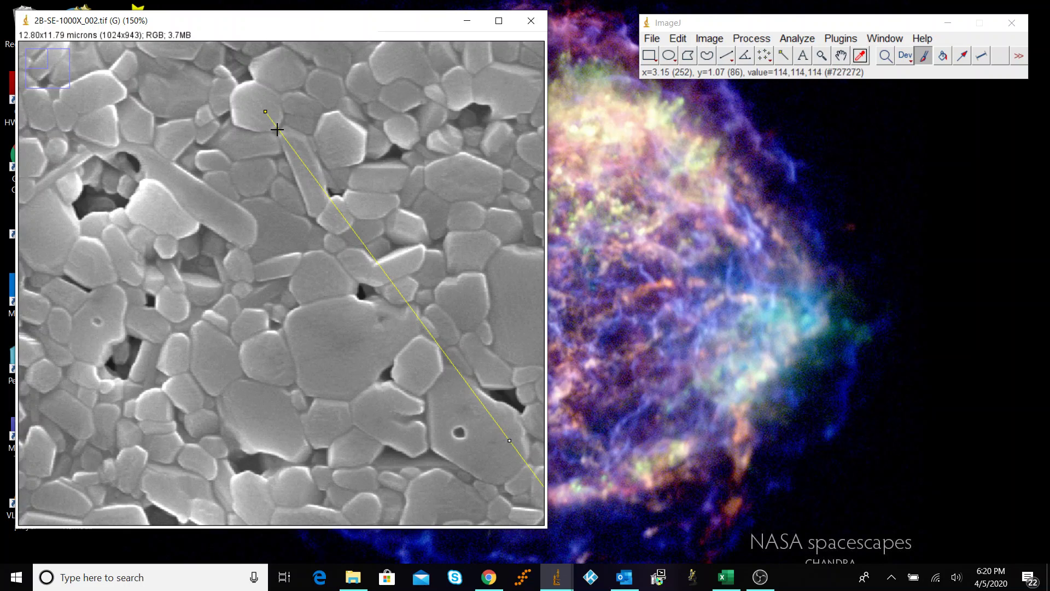
left_click(277, 128)
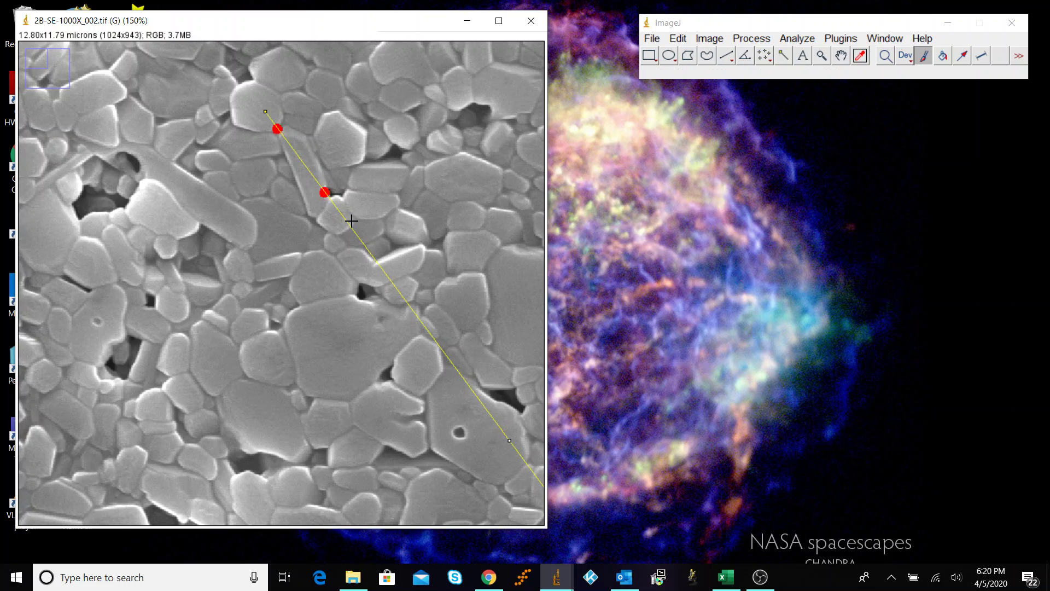
left_click(362, 244)
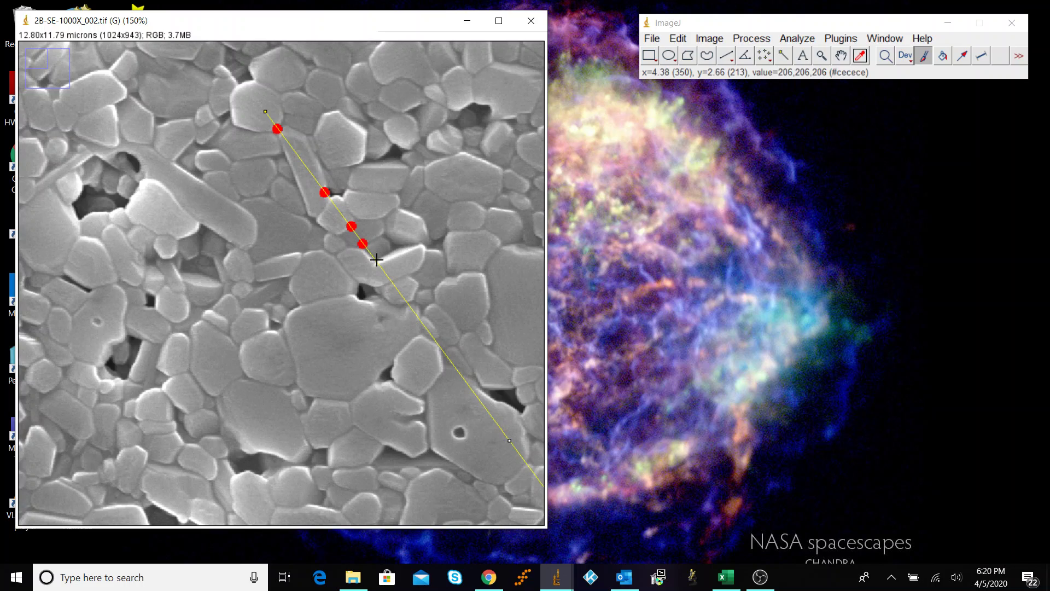
left_click(390, 282)
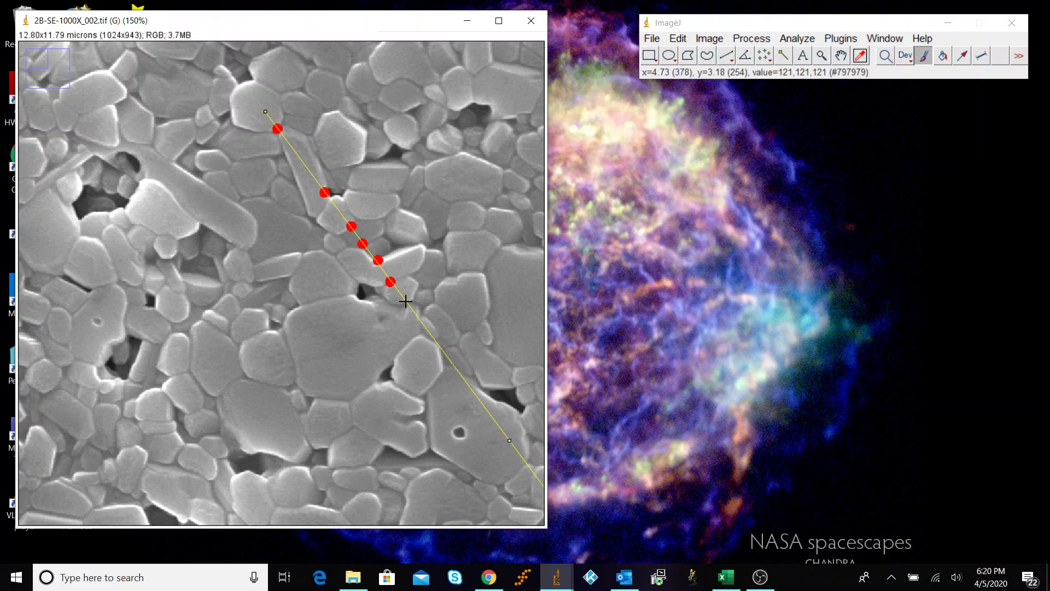
left_click(445, 351)
left_click(455, 366)
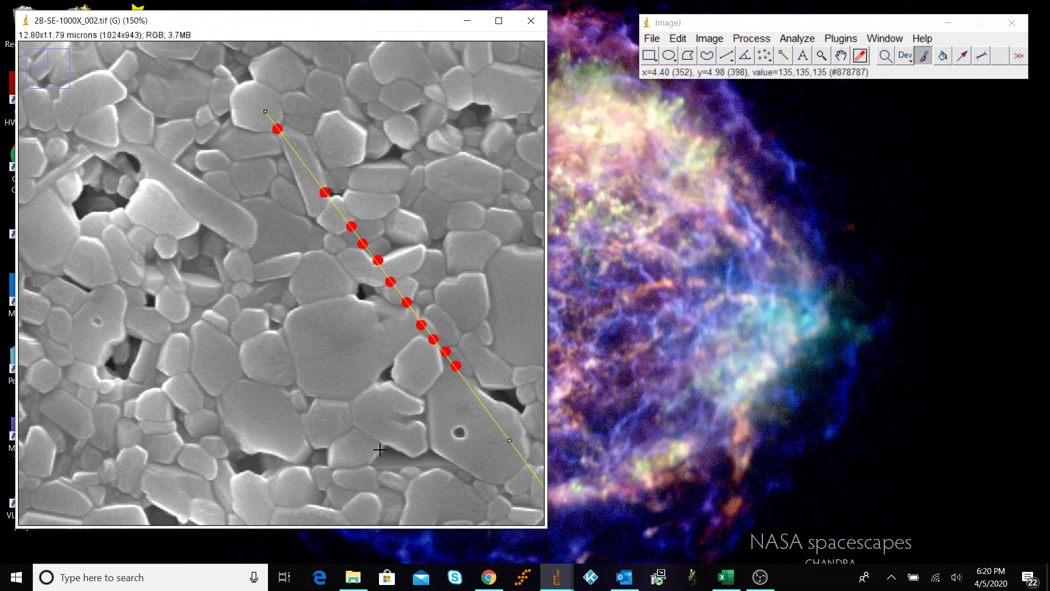
key("minus")
key("minus")
key("plus")
key("plus")
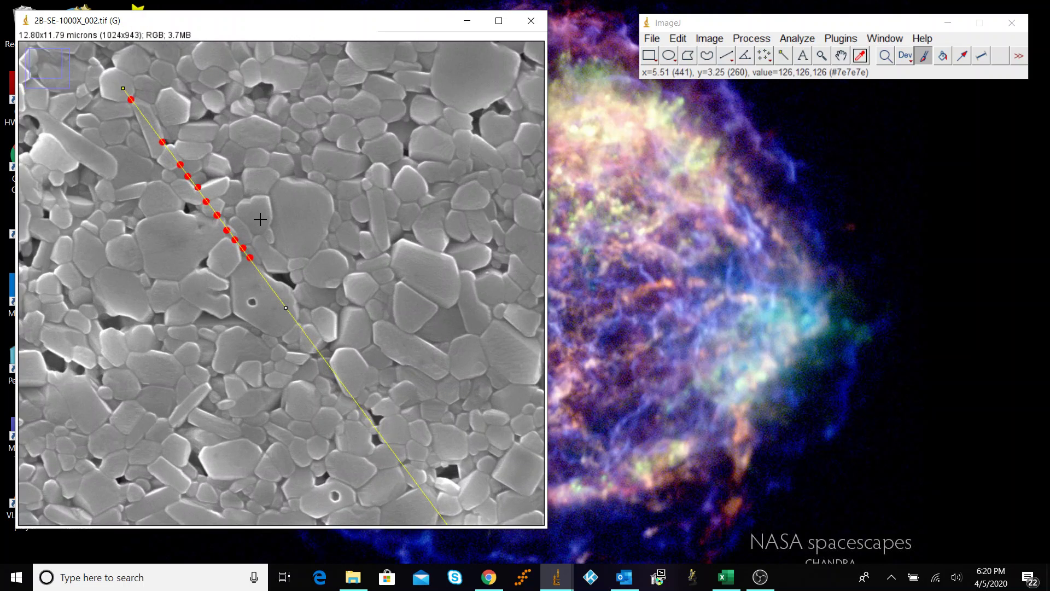
left_click(304, 343)
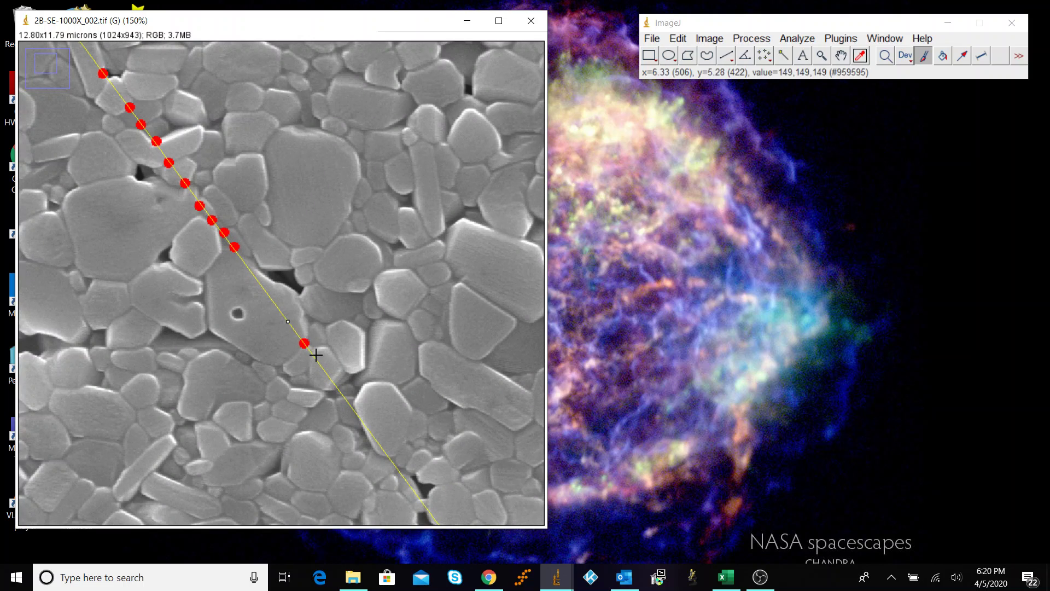
left_click(312, 356)
left_click(331, 380)
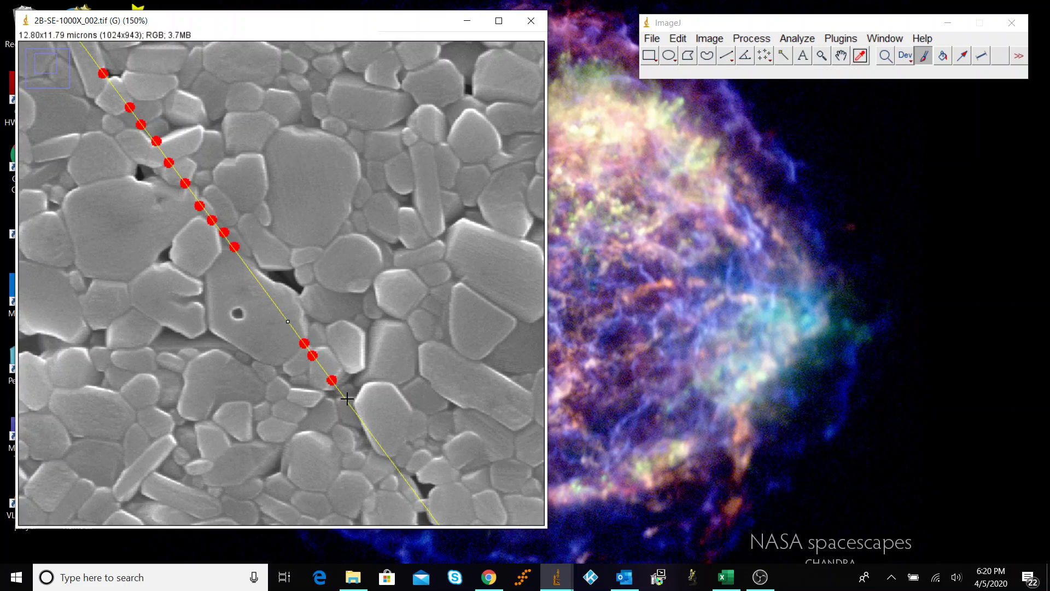
left_click(345, 398)
left_click(357, 416)
left_click(388, 455)
Continue red dots on the remaining crossings to the line's end, then zoom back out.
scroll(416, 446, "down", 3)
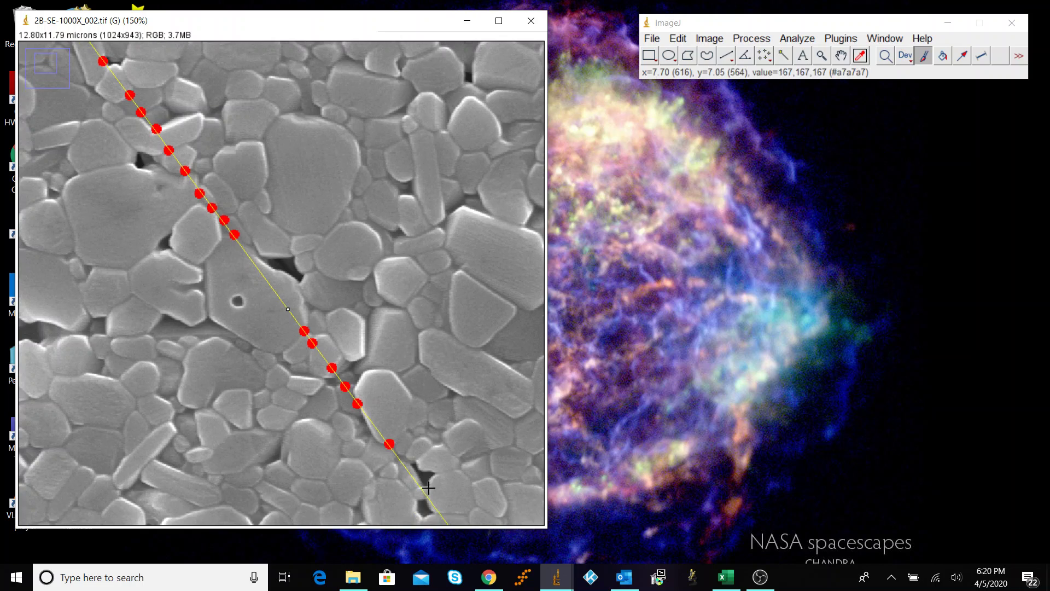
scroll(429, 435, "down", 3)
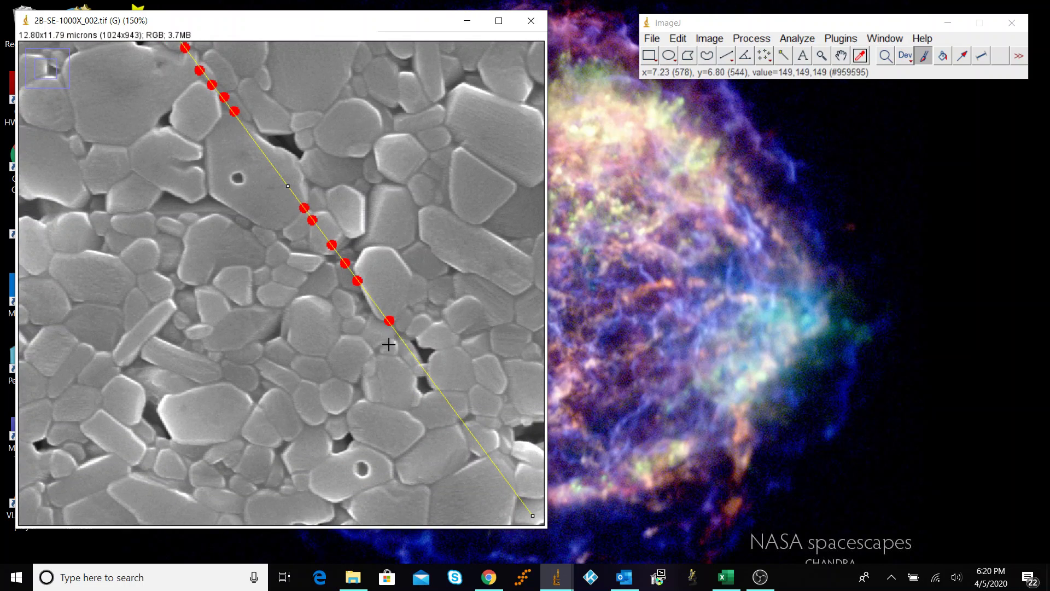
left_click(925, 59)
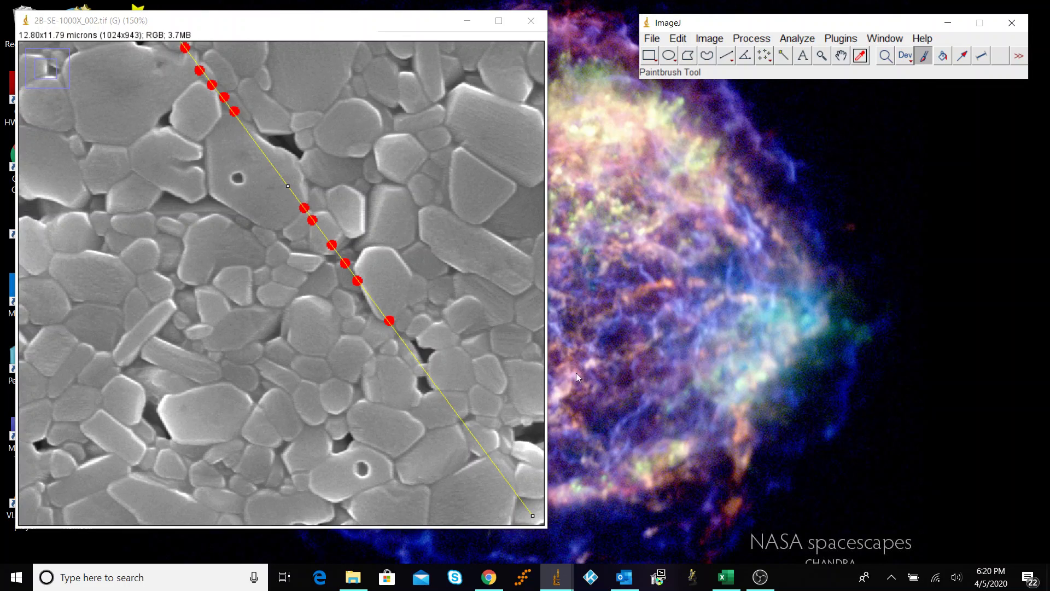
left_click(418, 363)
left_click(427, 374)
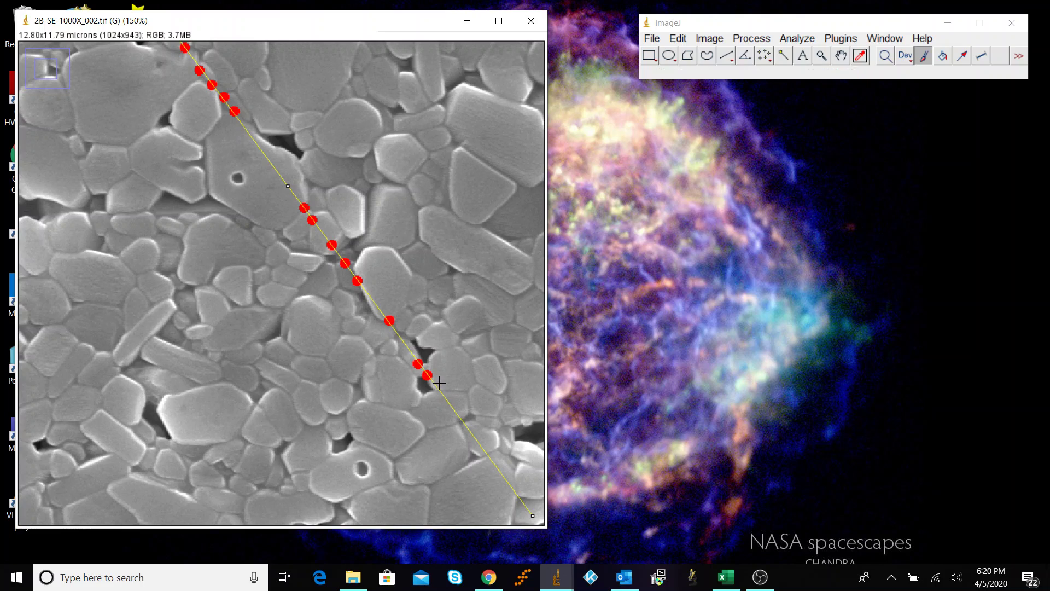
left_click(441, 390)
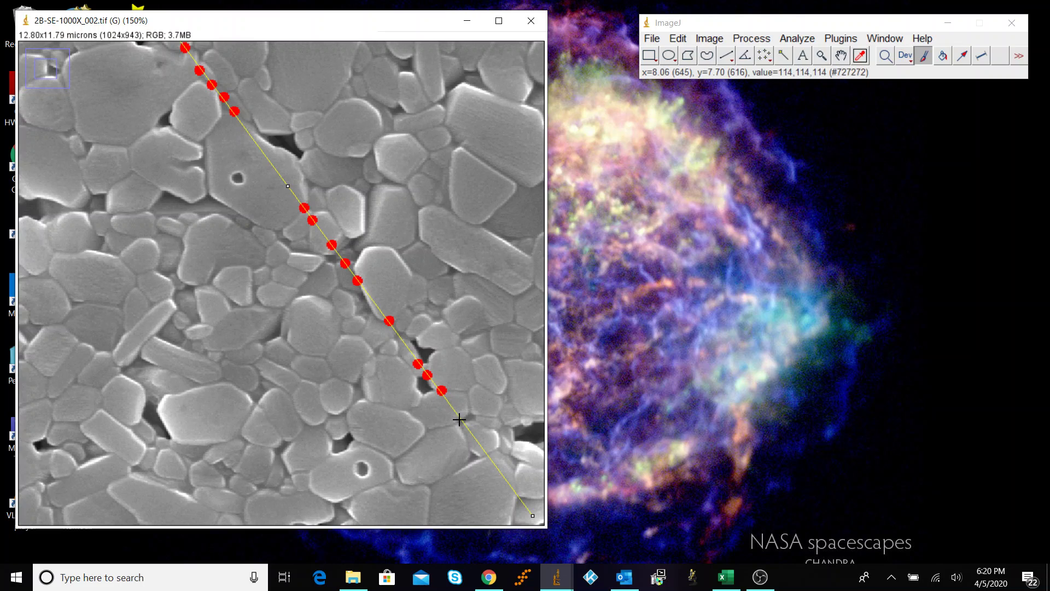
left_click(459, 419)
scroll(492, 405, "down", 3)
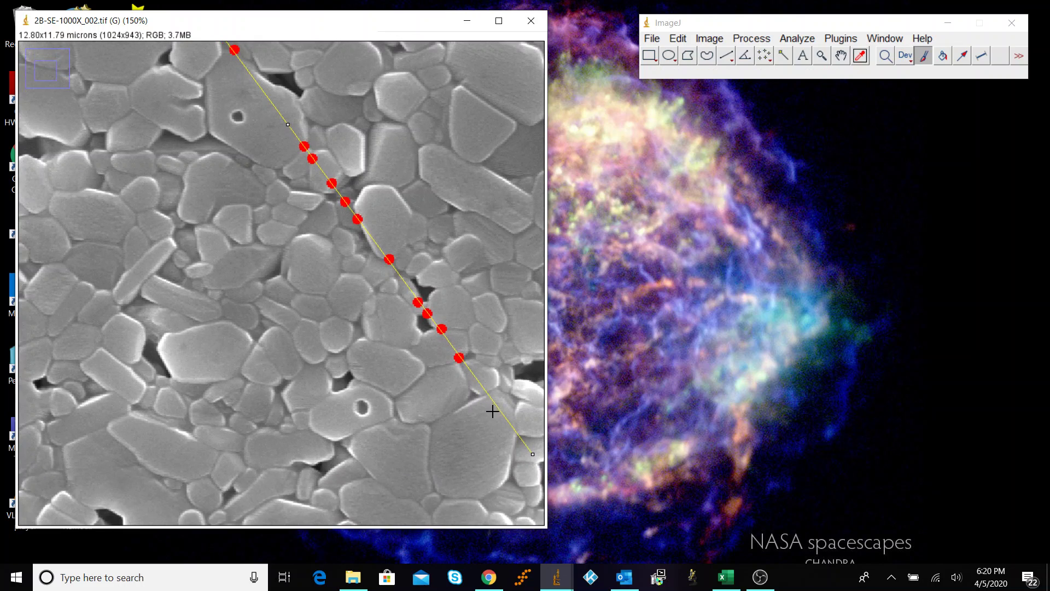
left_click(485, 391)
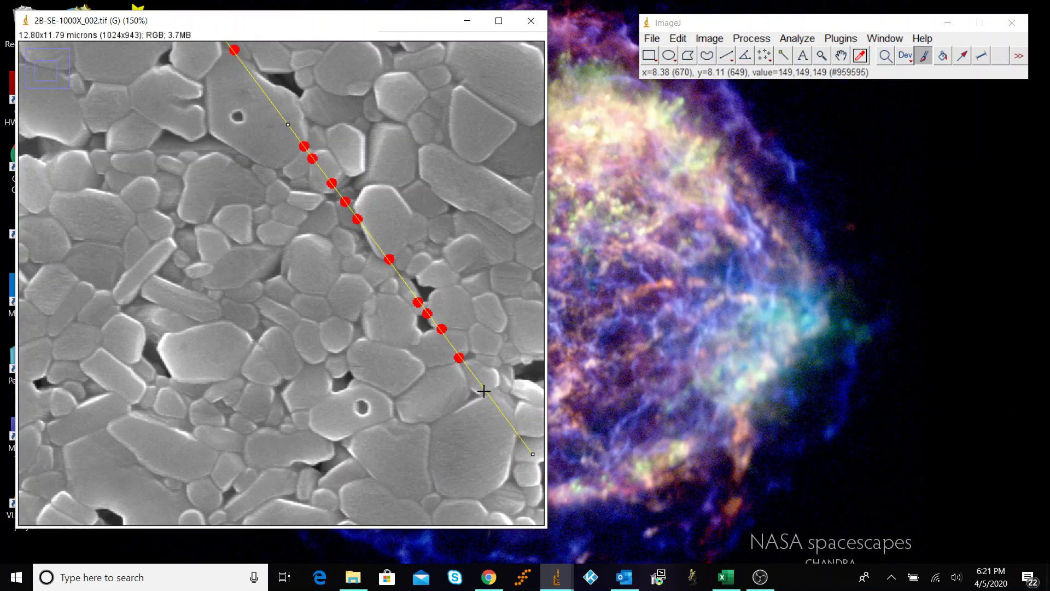
left_click(518, 435)
key("minus")
key("minus")
key("minus")
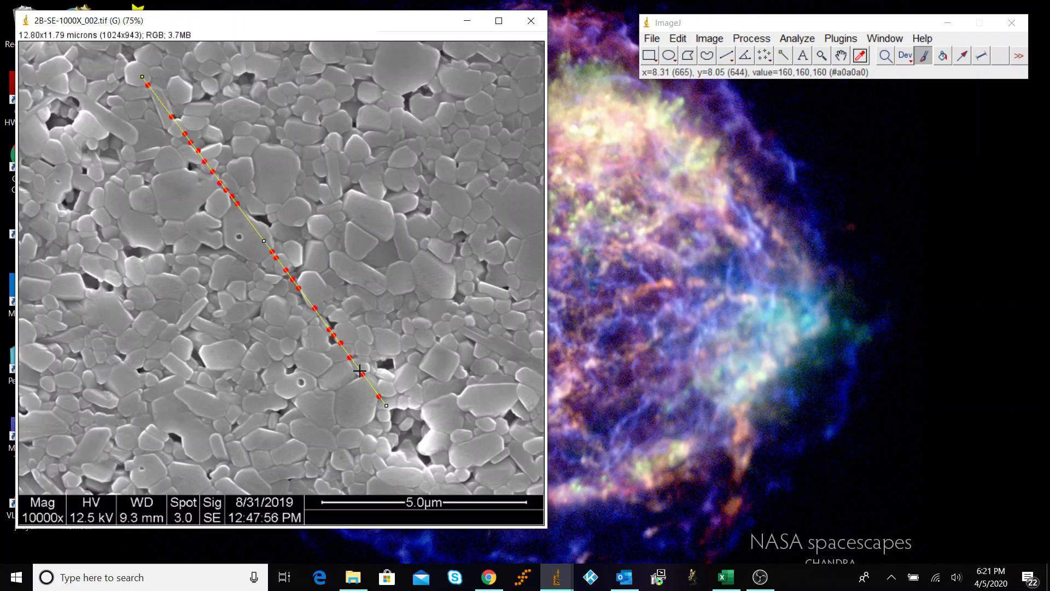
key("plus")
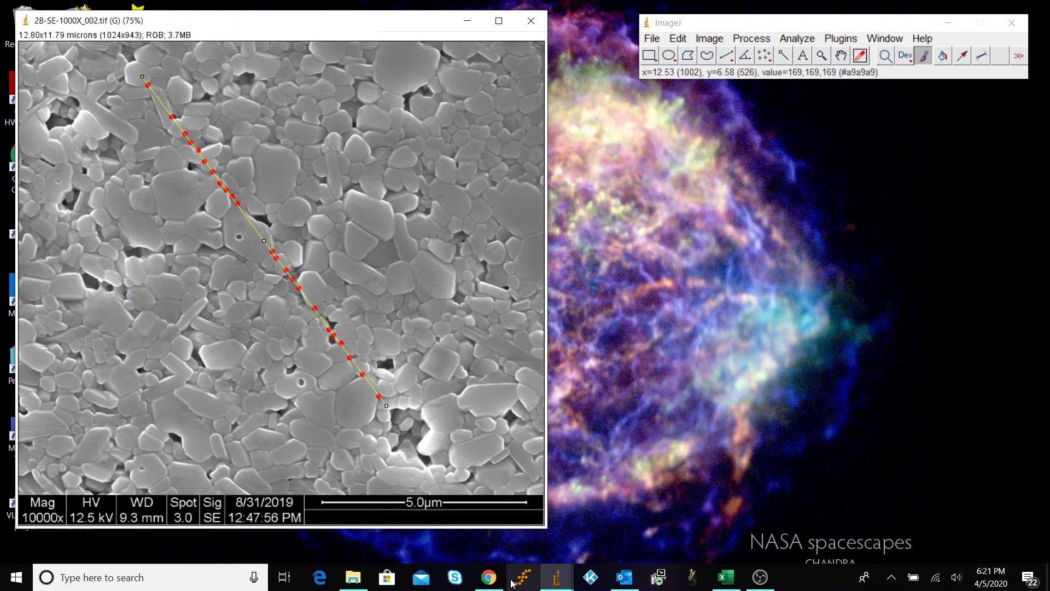
Enter 23 intersections for Diagonal 2 in the spreadsheet.
left_click(488, 577)
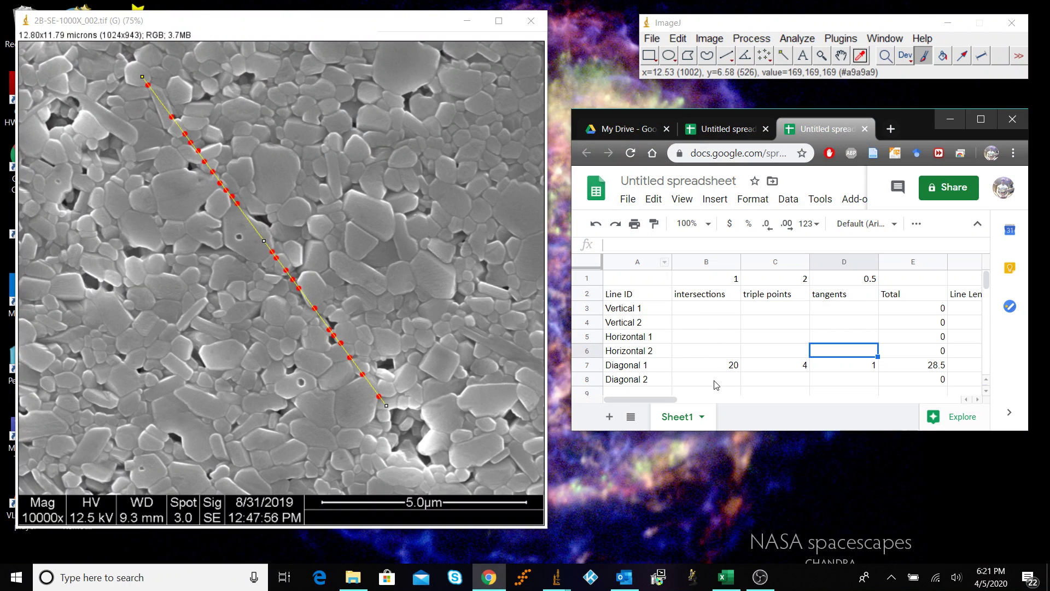
left_click(714, 383)
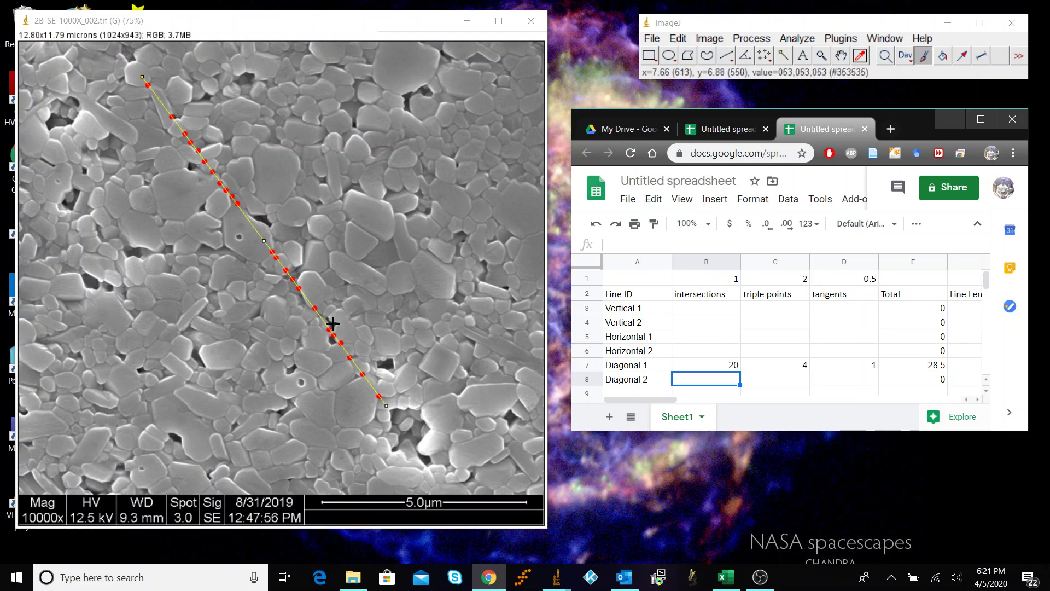
left_click(352, 357)
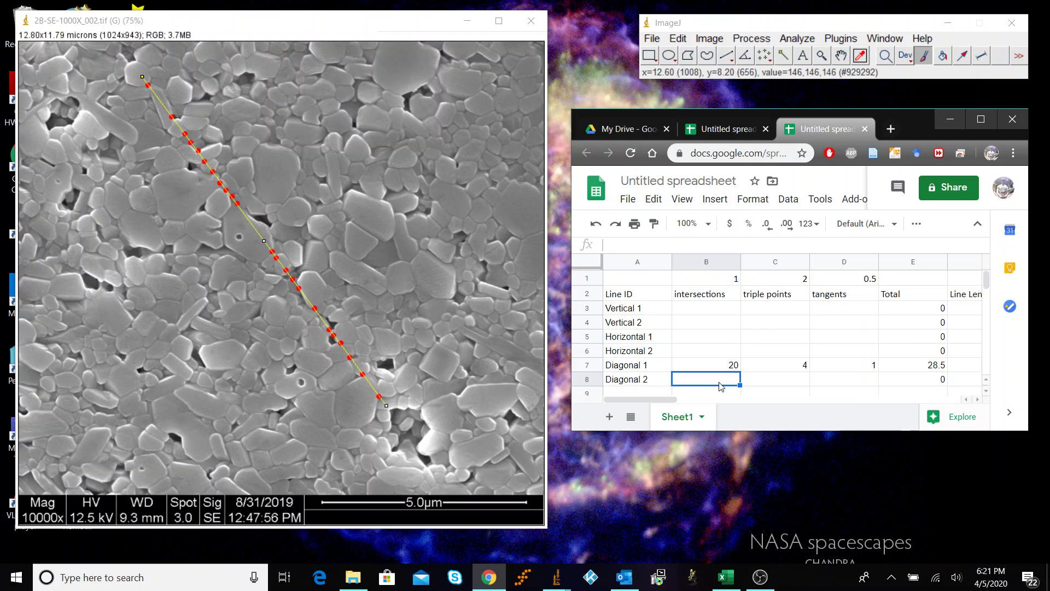
type("23")
left_click(786, 388)
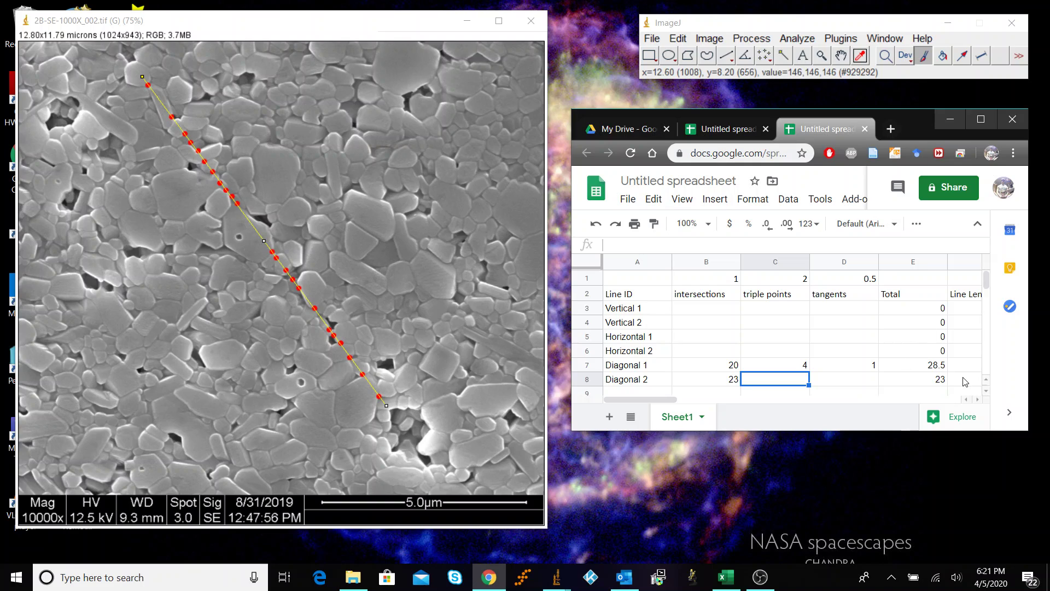
Enter a line length of 10 for both Diagonal 2 and Diagonal 1.
left_click(979, 400)
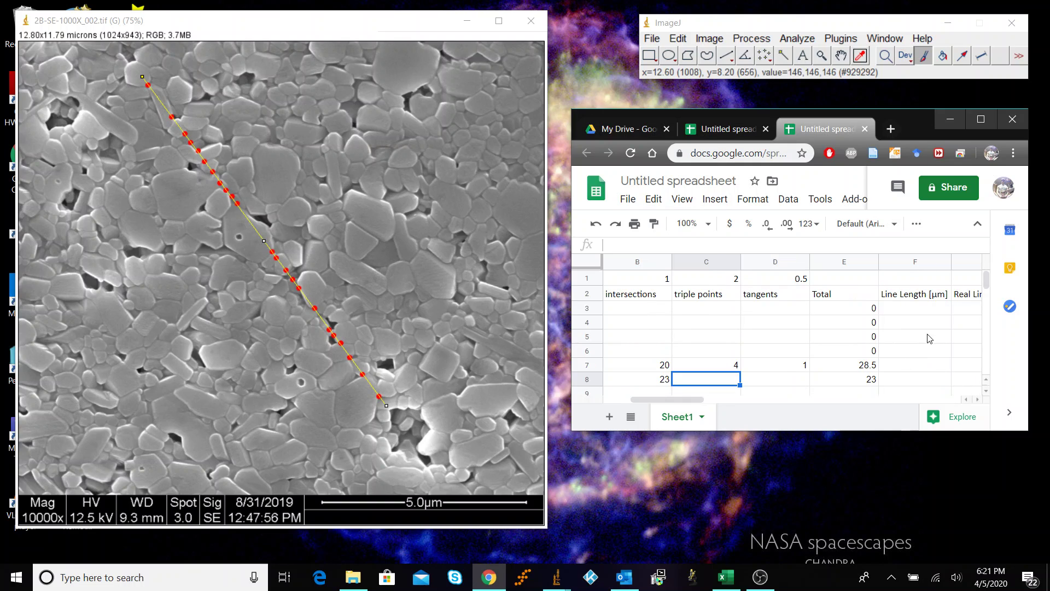
left_click(925, 381)
type("10")
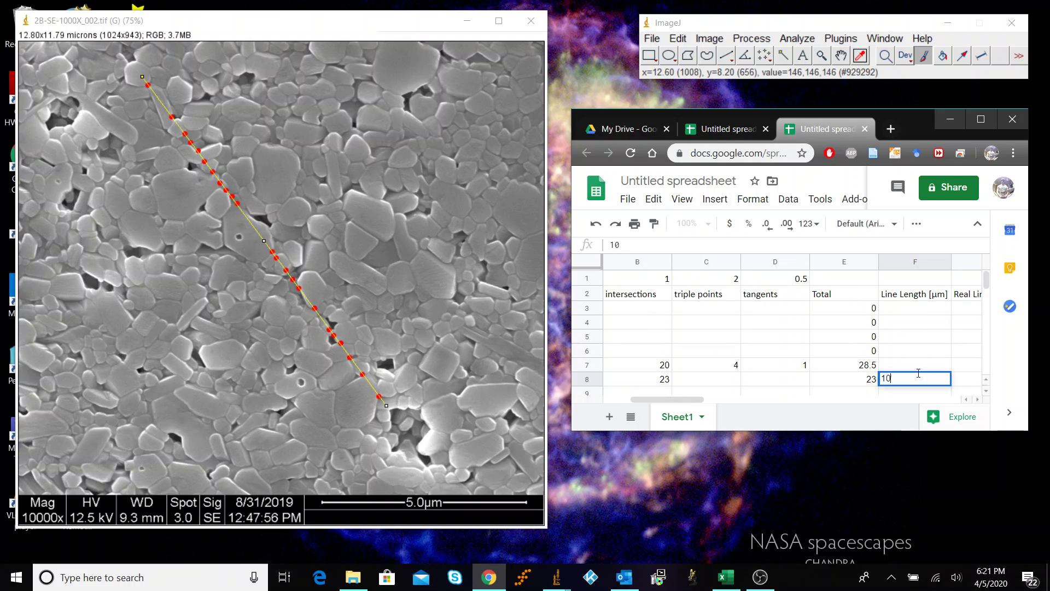
left_click(912, 369)
type("10")
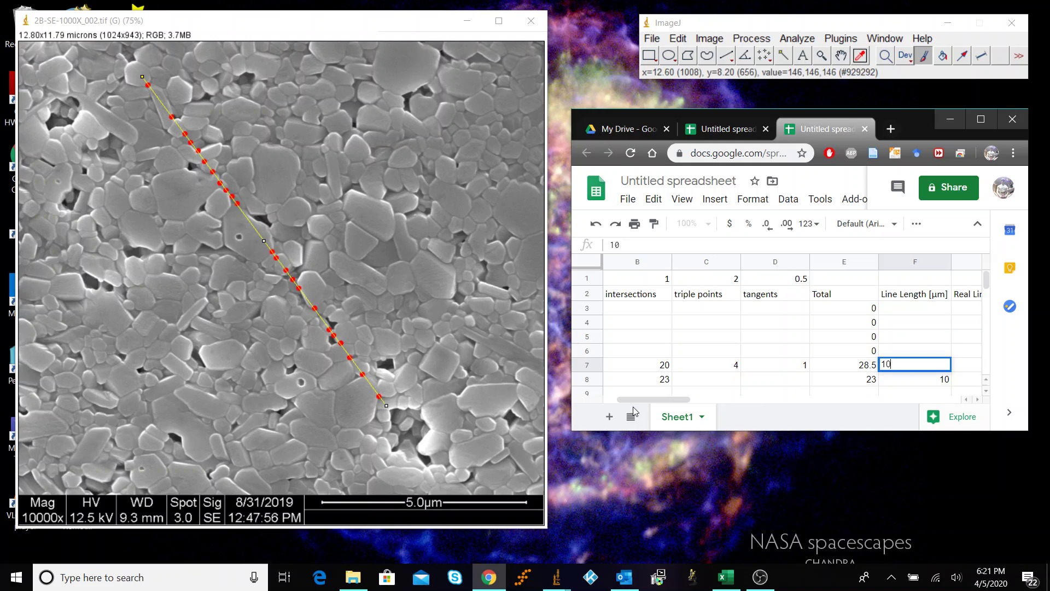
left_click_drag(668, 400, 655, 400)
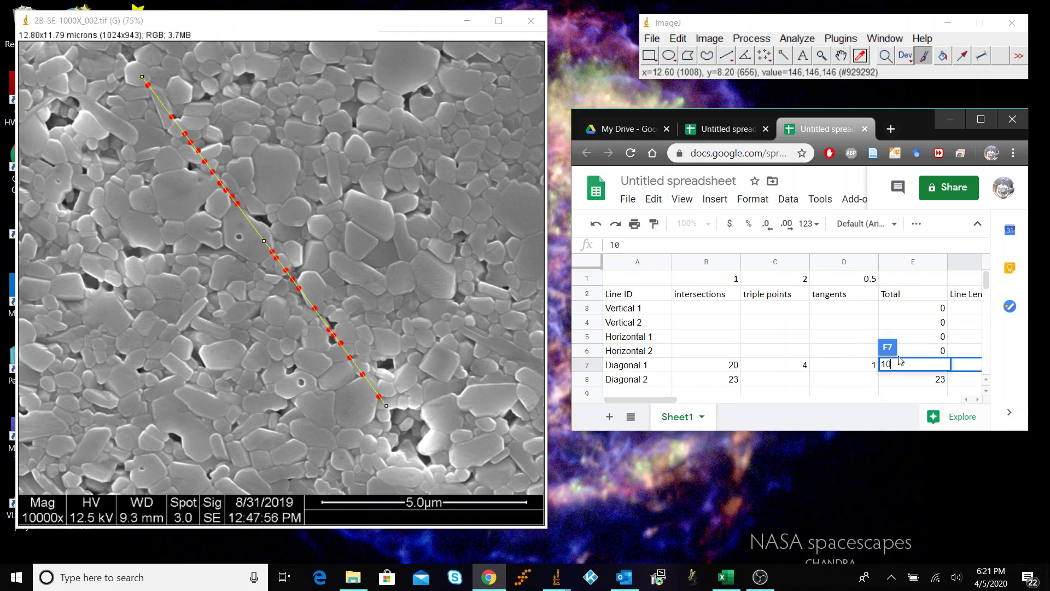
left_click(962, 367)
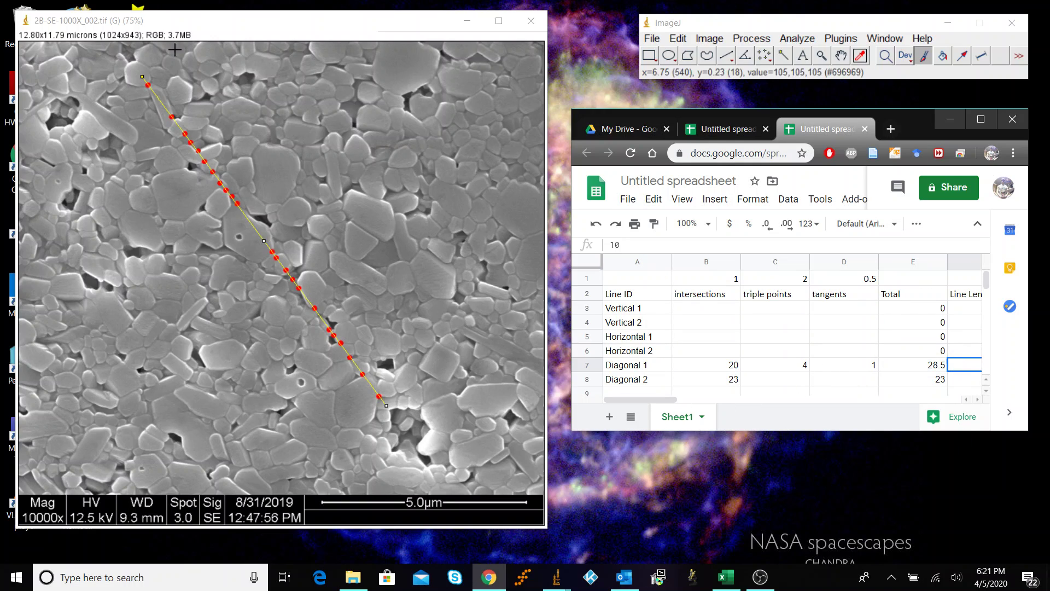
Open and dismiss the fixed-length line and flood fill tool settings.
double_click(982, 55)
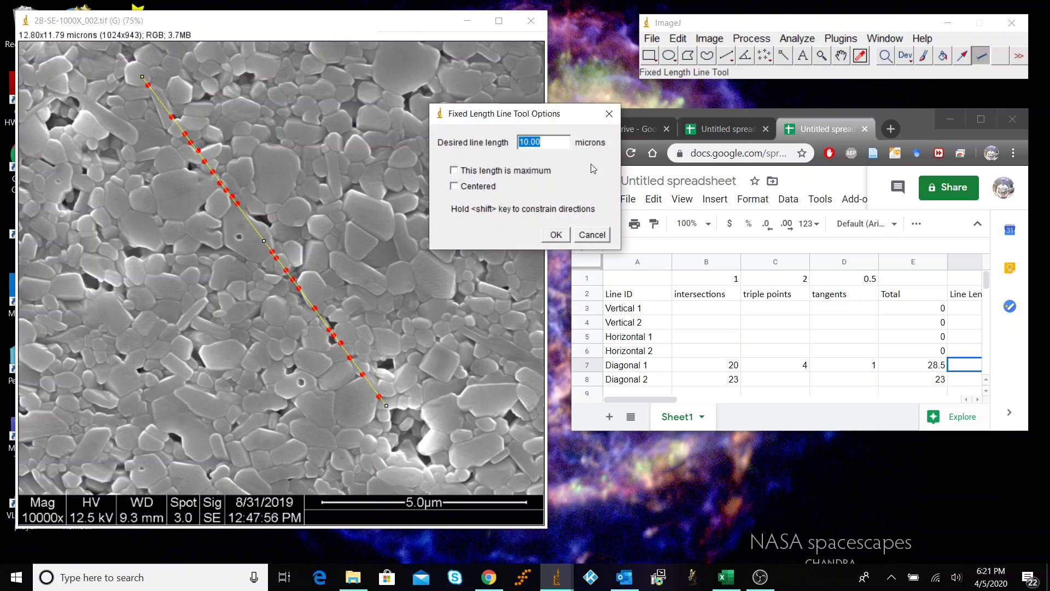
left_click(609, 114)
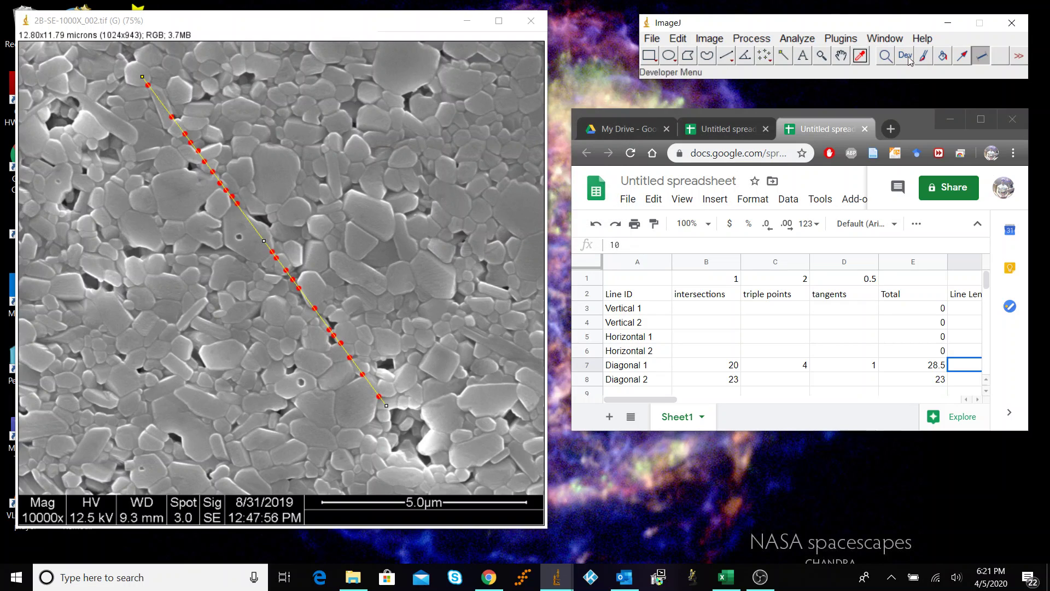
left_click(859, 57)
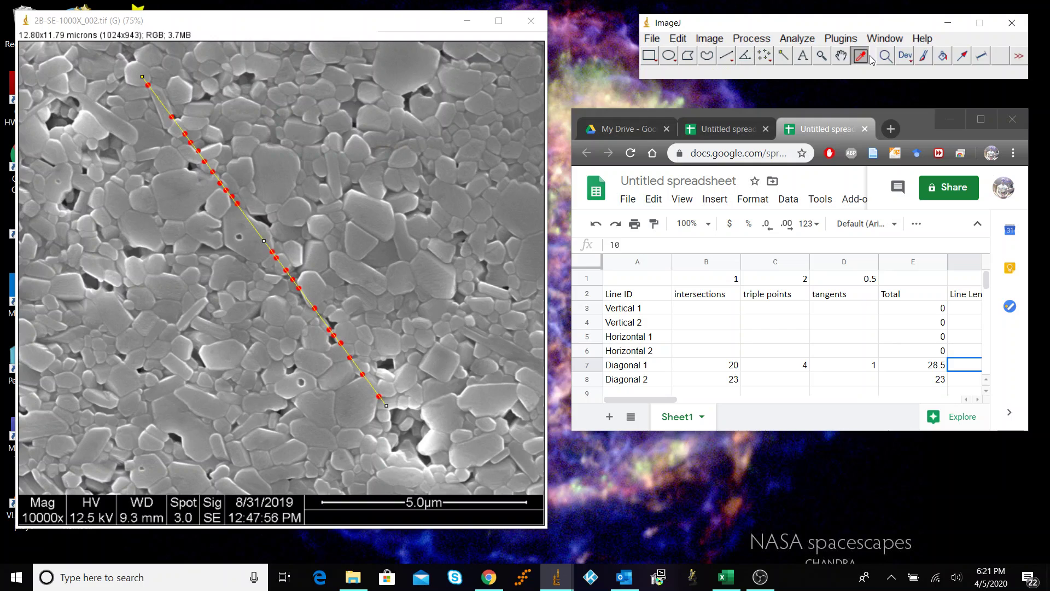
double_click(942, 56)
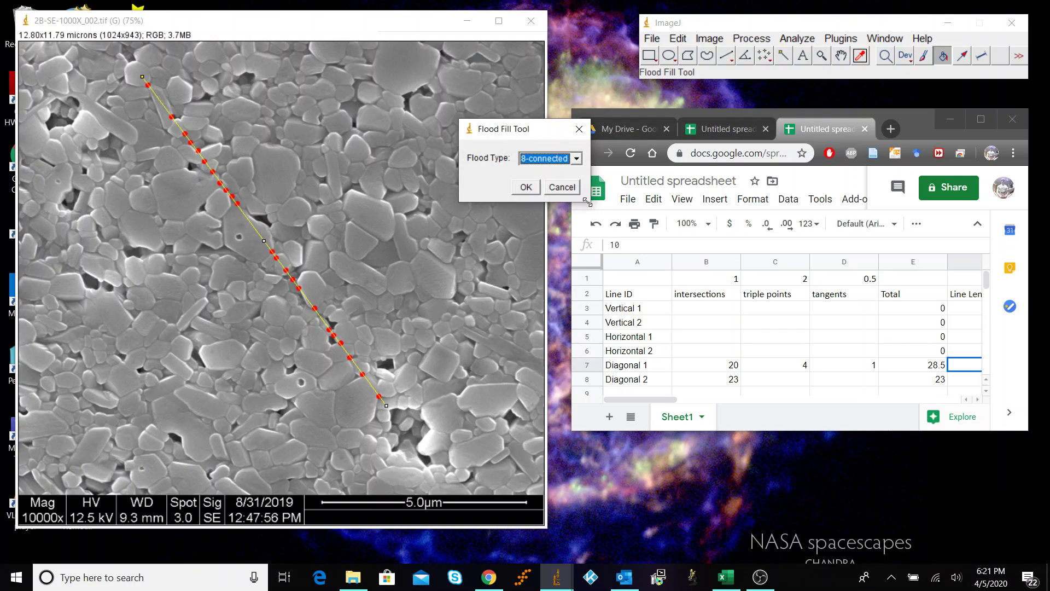
key("Return")
Set the paintbrush colour to Green in Brush Options.
left_click(923, 57)
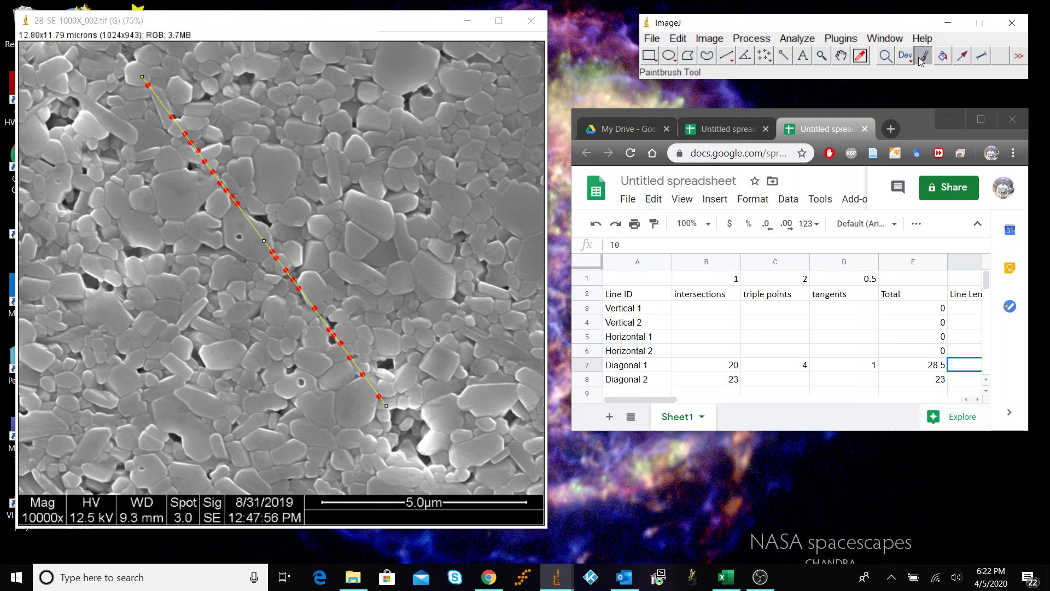
double_click(923, 58)
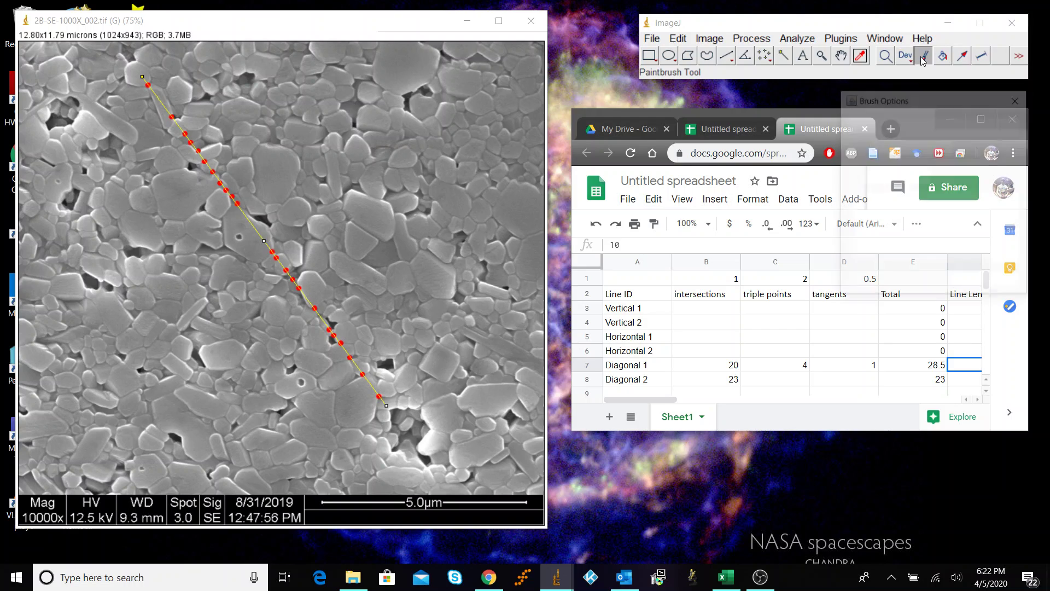
left_click(945, 149)
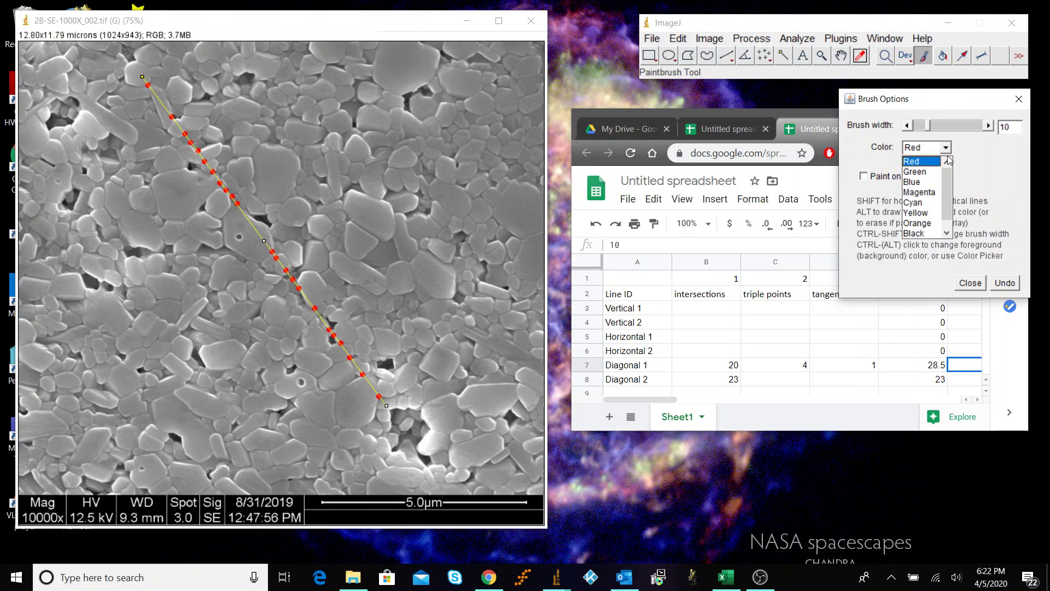
left_click(922, 173)
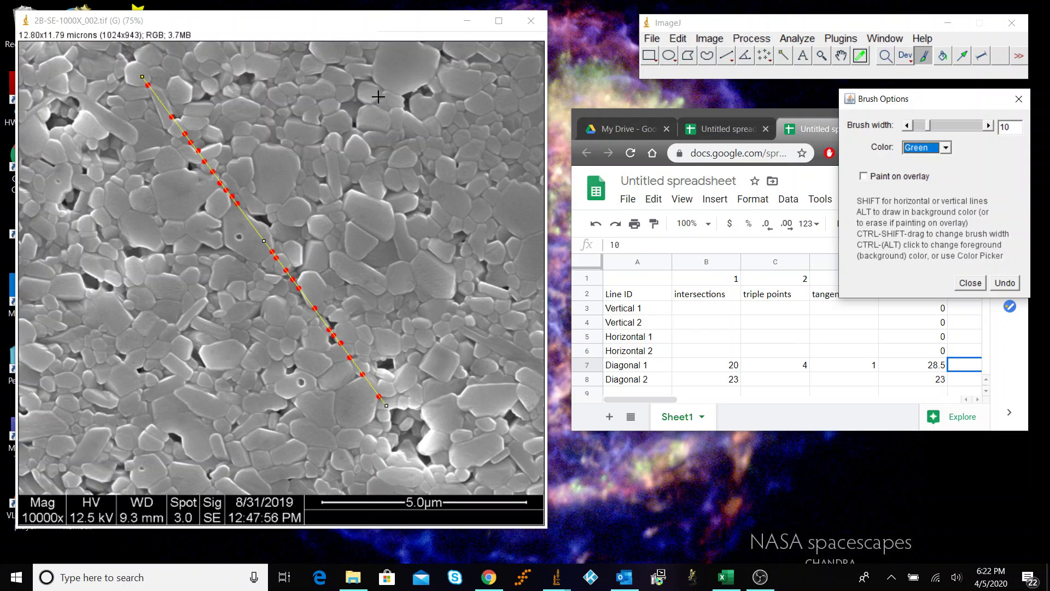
Paint green dots on two junctions along the diagonal test line, then zoom back out.
key("plus")
key("plus")
key("plus")
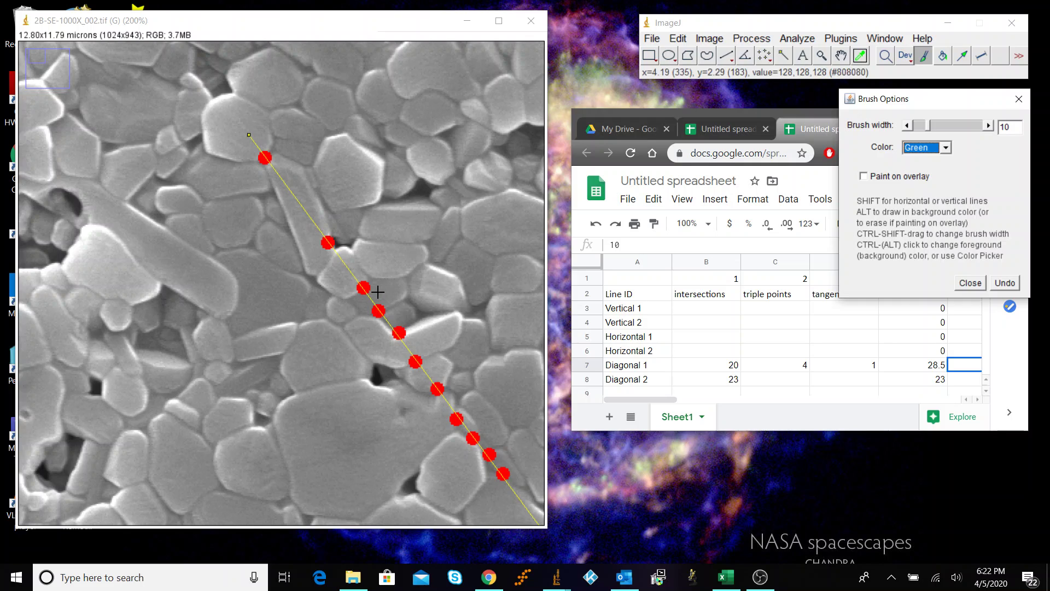
left_click(336, 252)
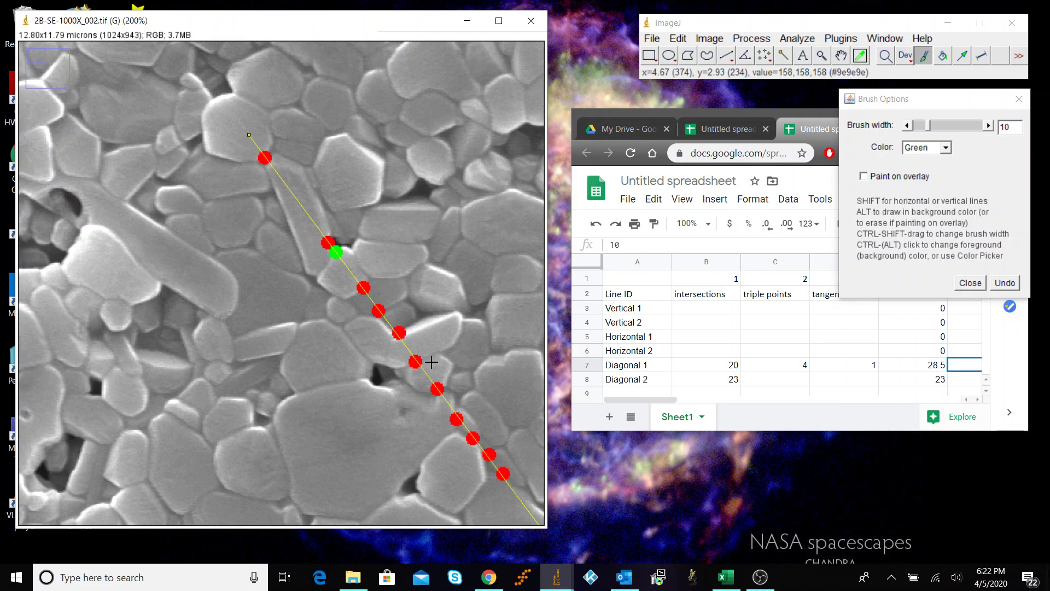
scroll(437, 362, "down", 2)
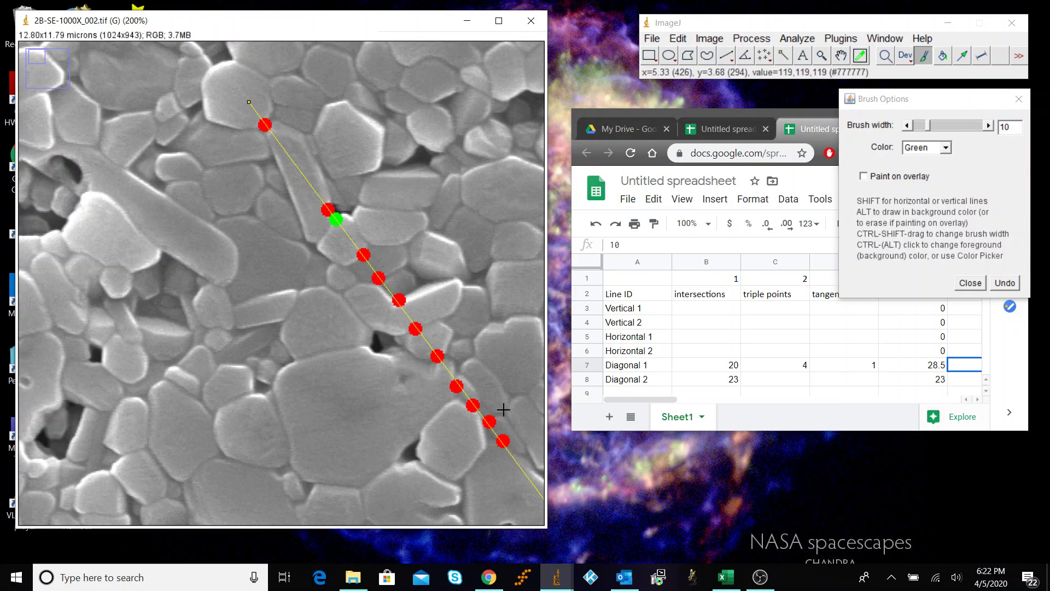
scroll(504, 409, "down", 6)
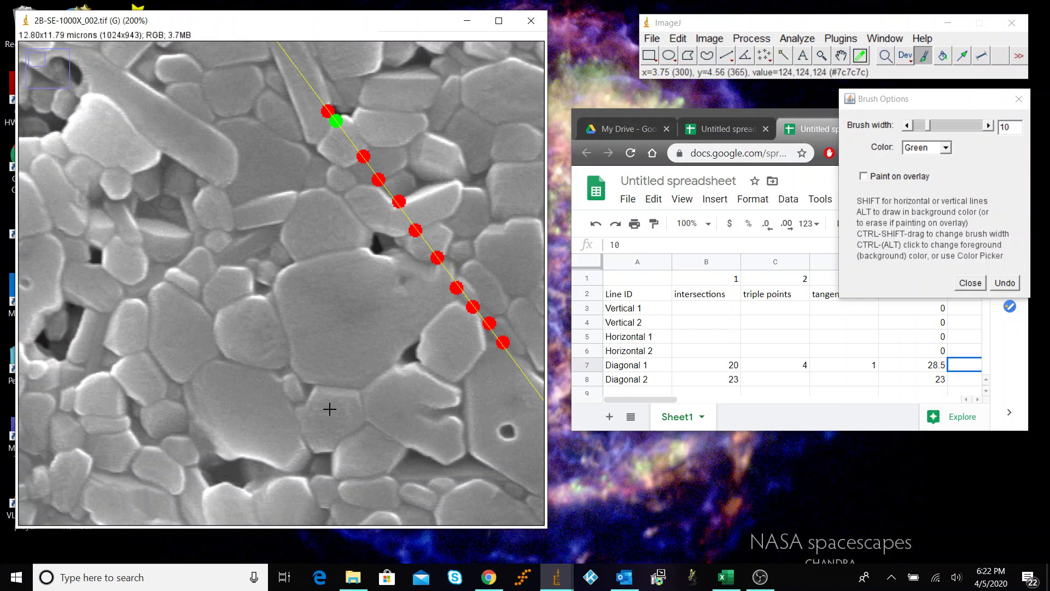
scroll(329, 409, "down", 2)
key("minus")
key("equal")
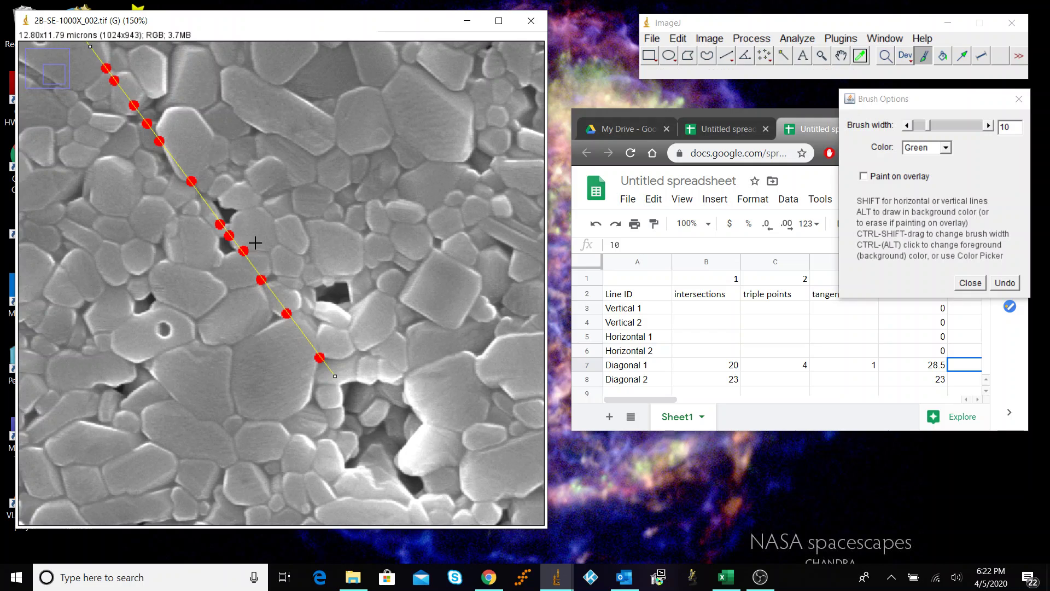
key("equal")
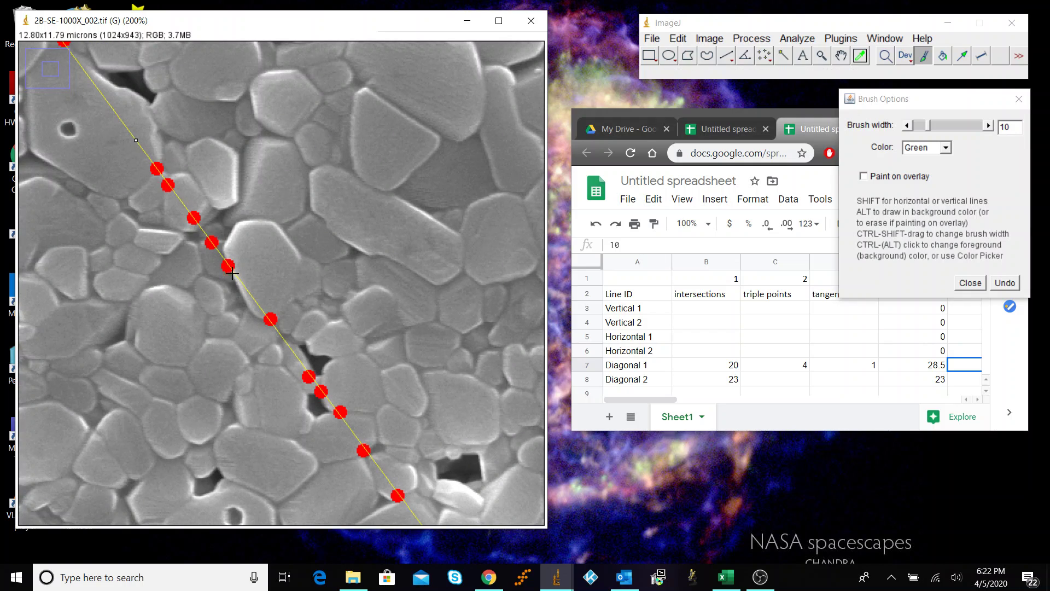
left_click(282, 338)
scroll(391, 471, "down", 1)
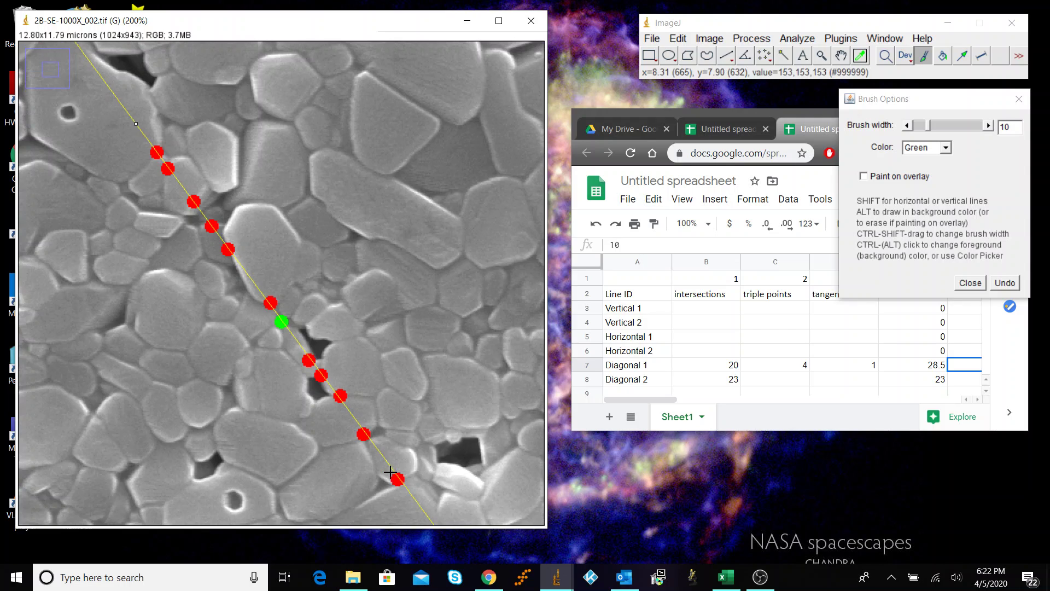
scroll(390, 471, "down", 2)
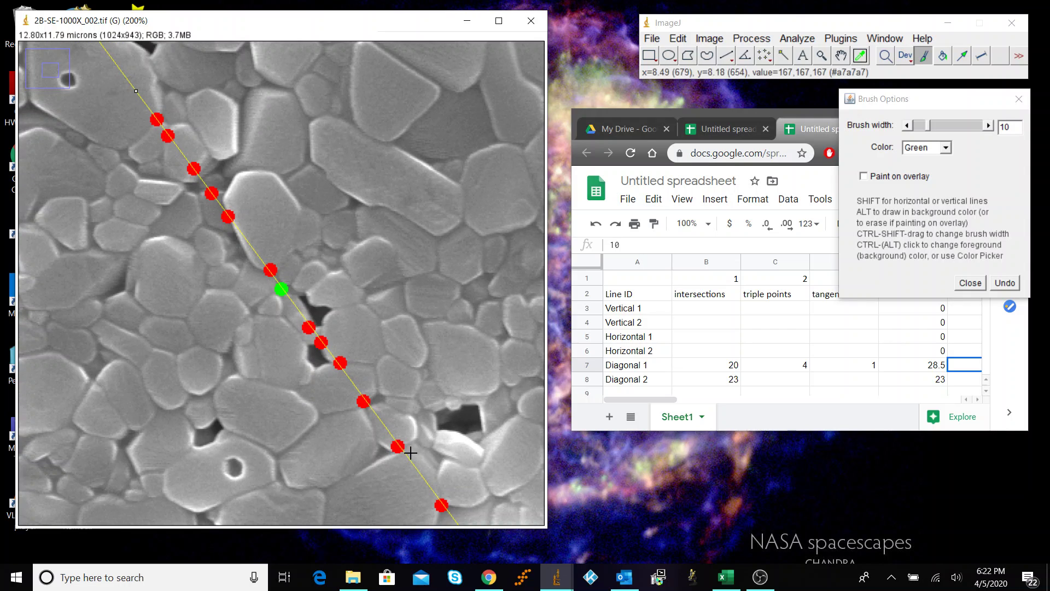
key("minus")
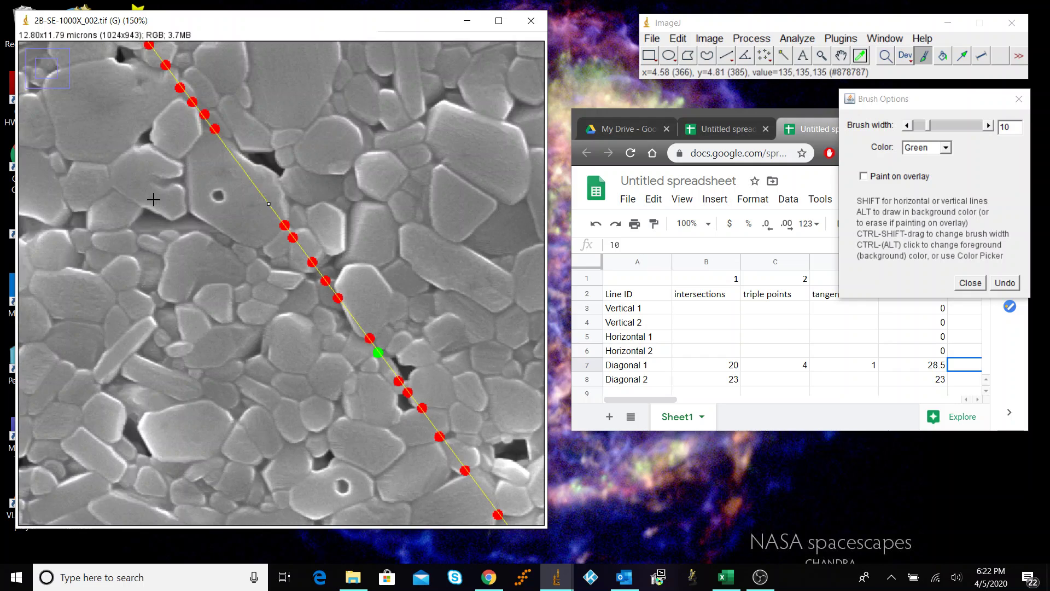
key("minus")
key("minus")
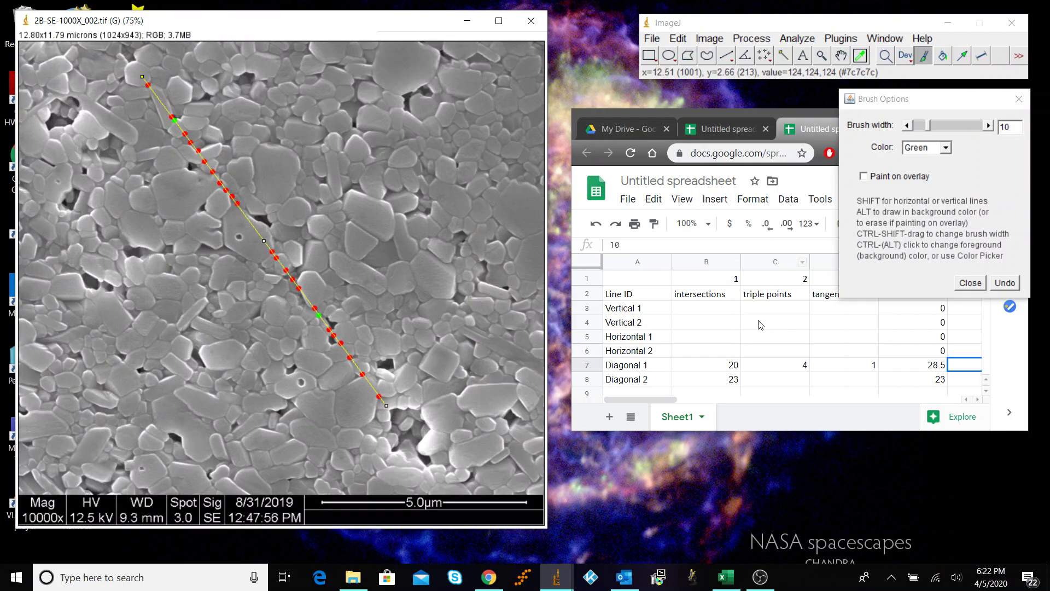
Enter 2 triple points and 0 tangents for Diagonal 2, bringing its total to 27.
left_click(783, 383)
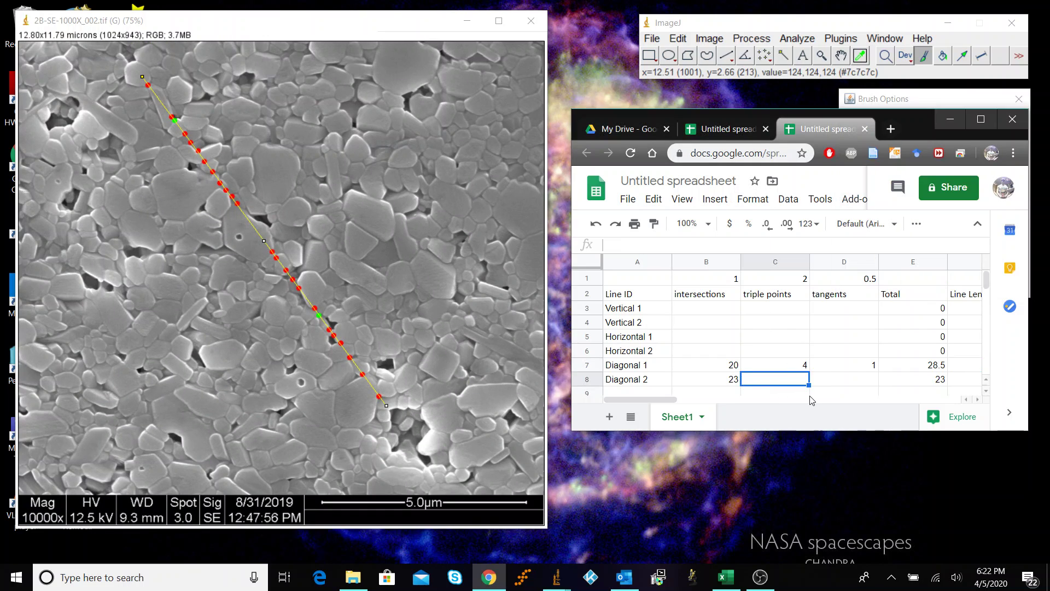
type("2")
left_click(842, 382)
type("0")
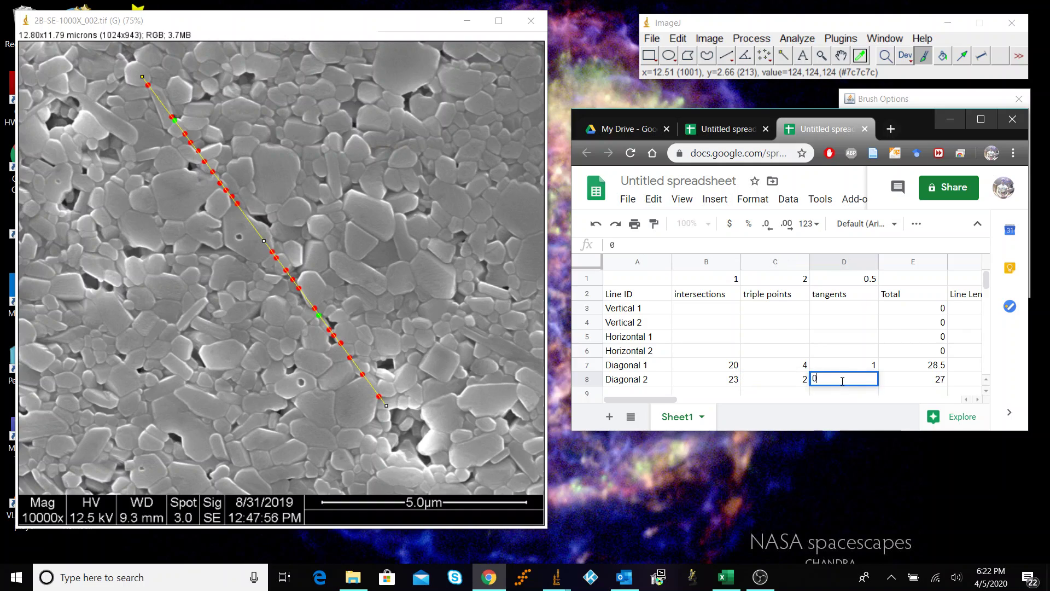
key("Up")
key("Up")
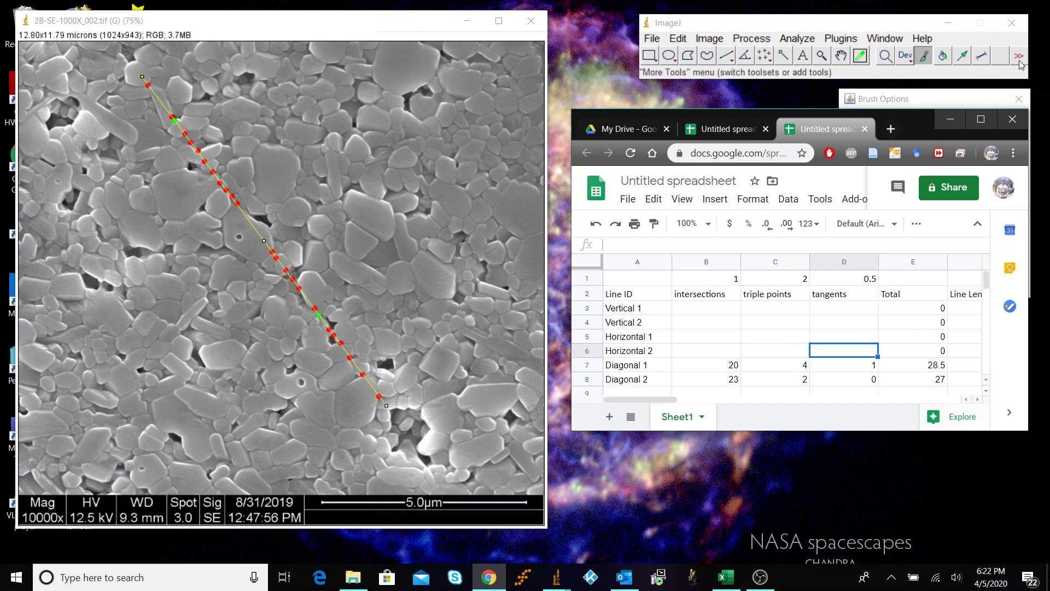
Reposition the fixed-length test line to run from lower left to upper right.
left_click(527, 129)
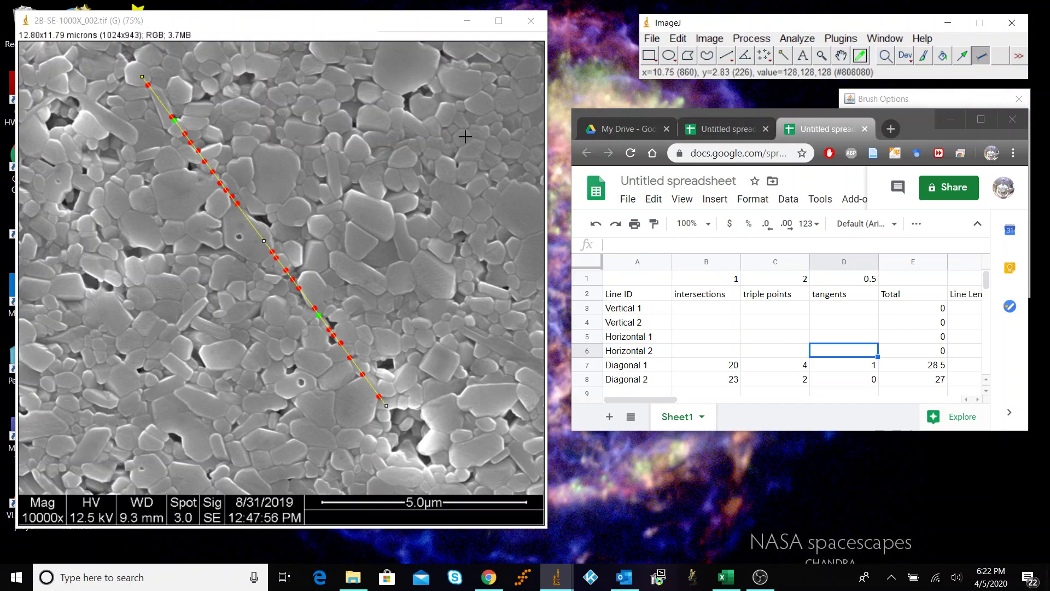
left_click_drag(475, 99, 352, 242)
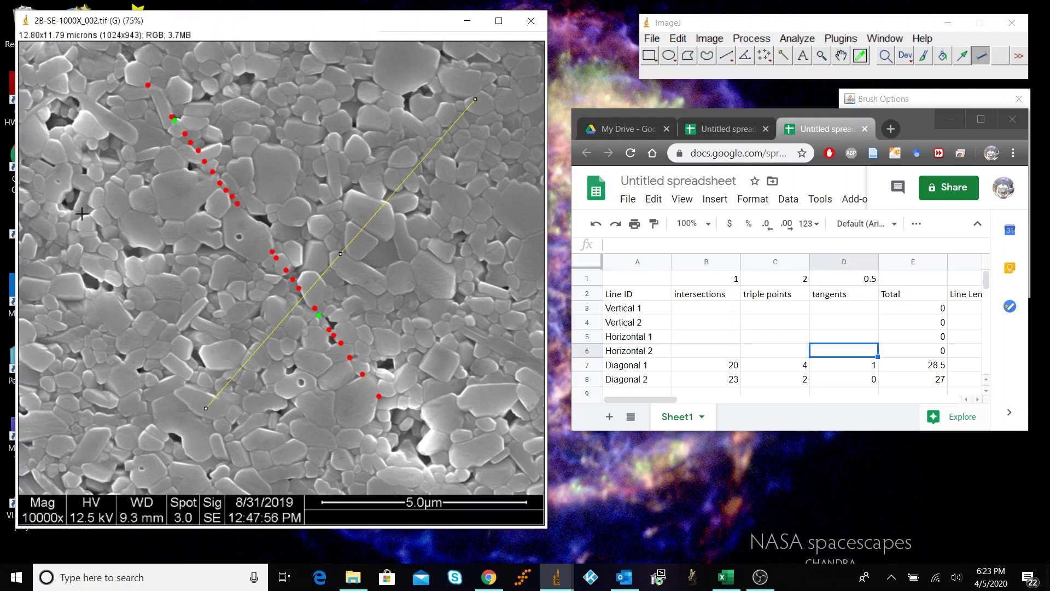
left_click_drag(72, 282, 360, 226)
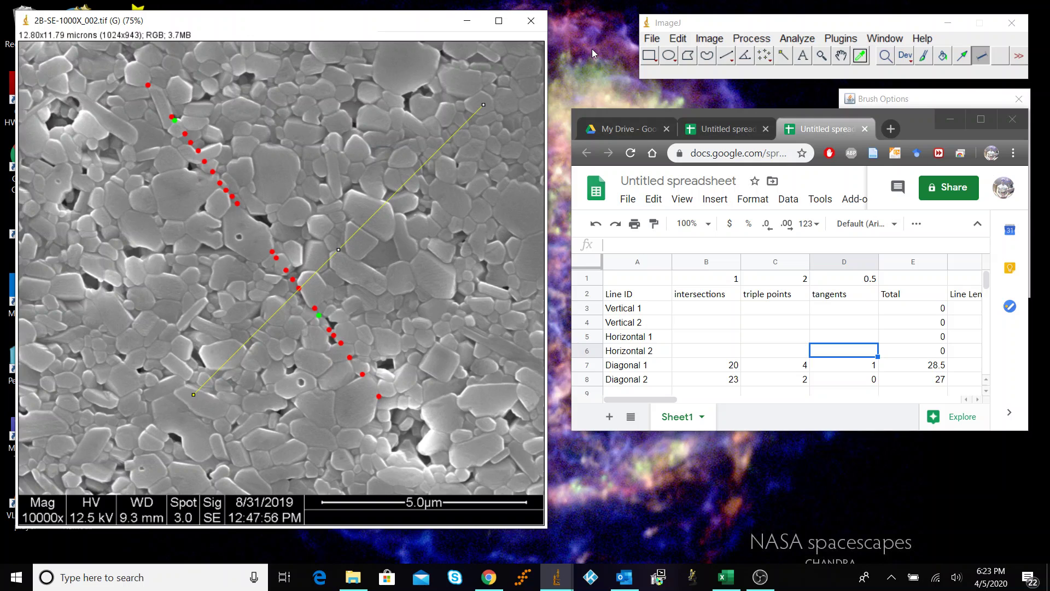
Close the image without saving and reopen the .tif with Disable Global Calibration unchecked.
left_click(530, 21)
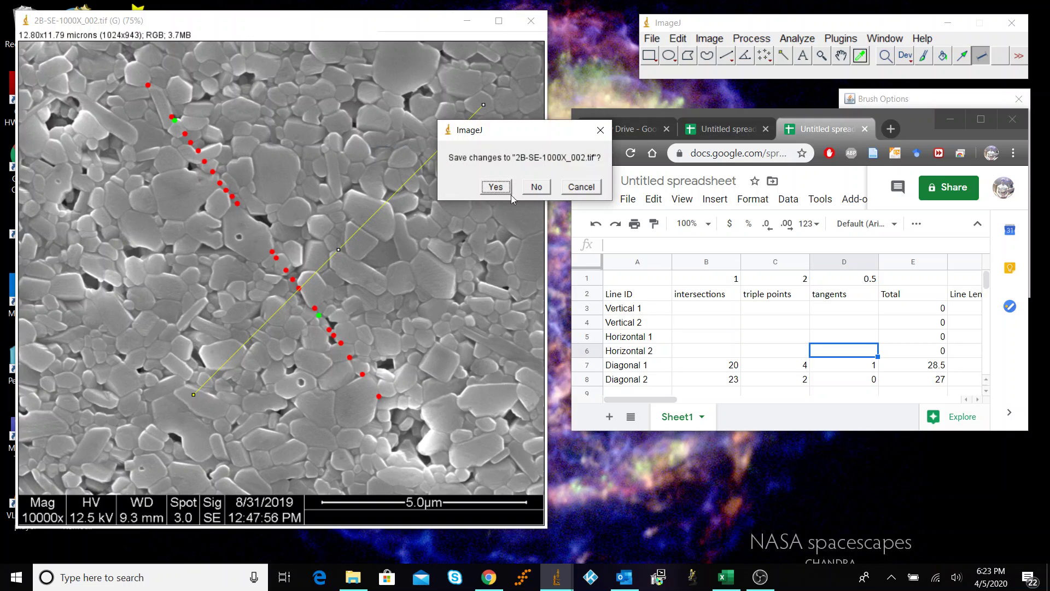
left_click(545, 190)
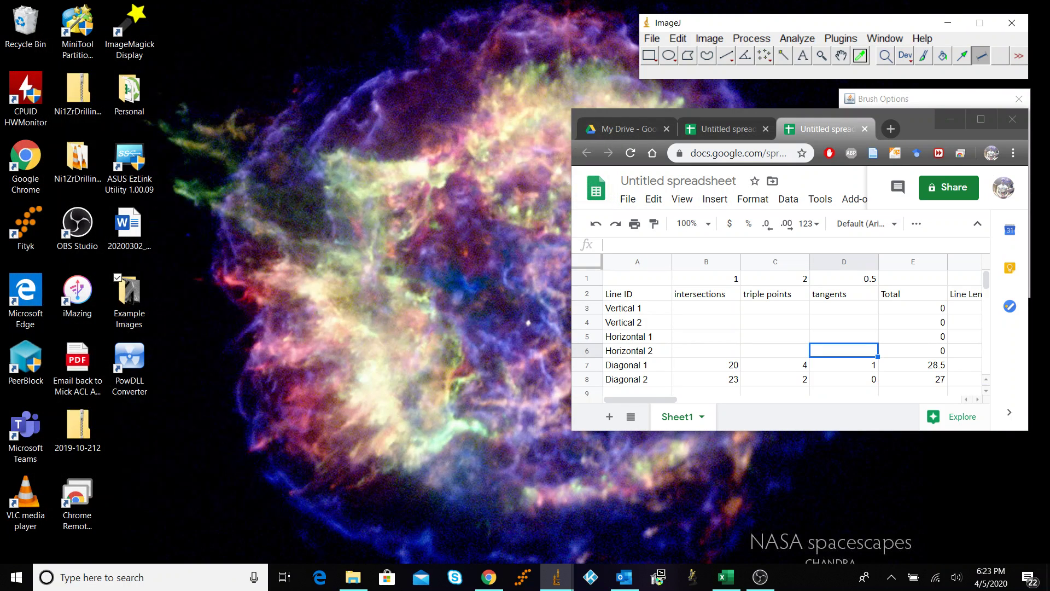
left_click_drag(788, 2, 789, 74)
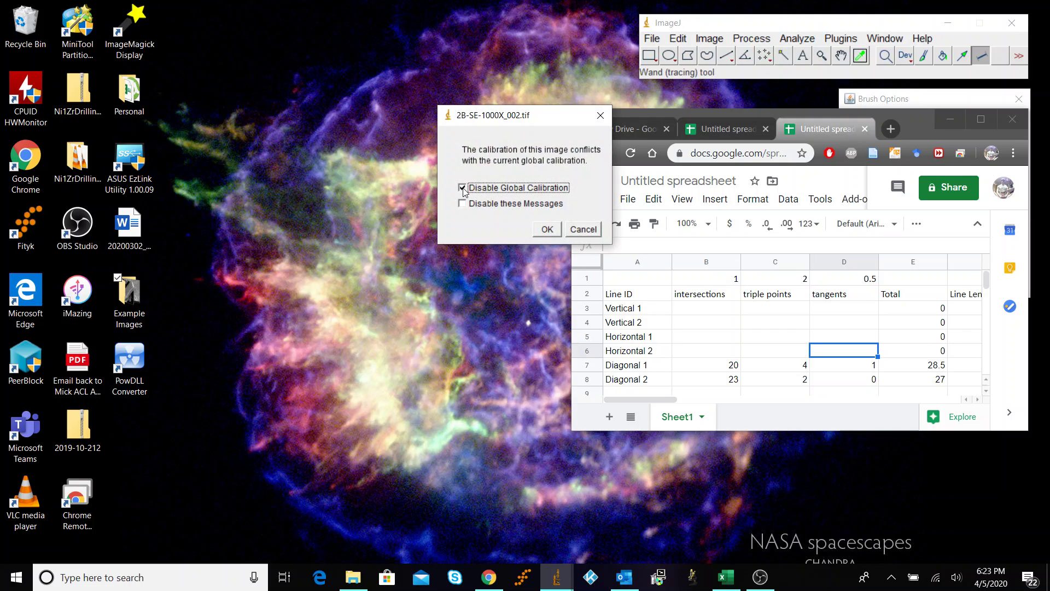
left_click(462, 188)
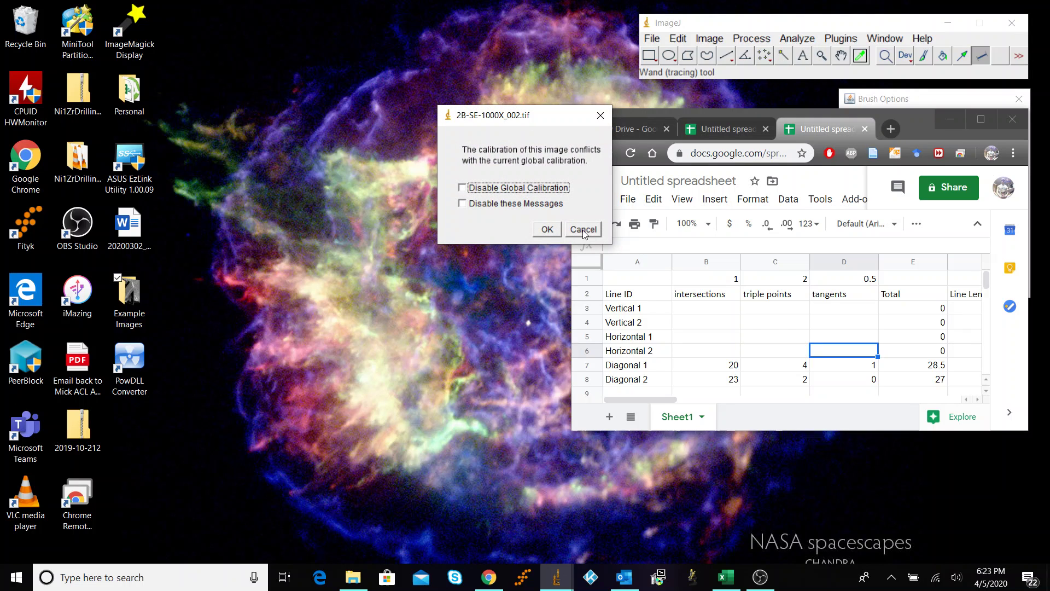
left_click(548, 229)
Draw a straight test line from upper left to lower right across the micrograph.
left_click_drag(321, 82, 320, 21)
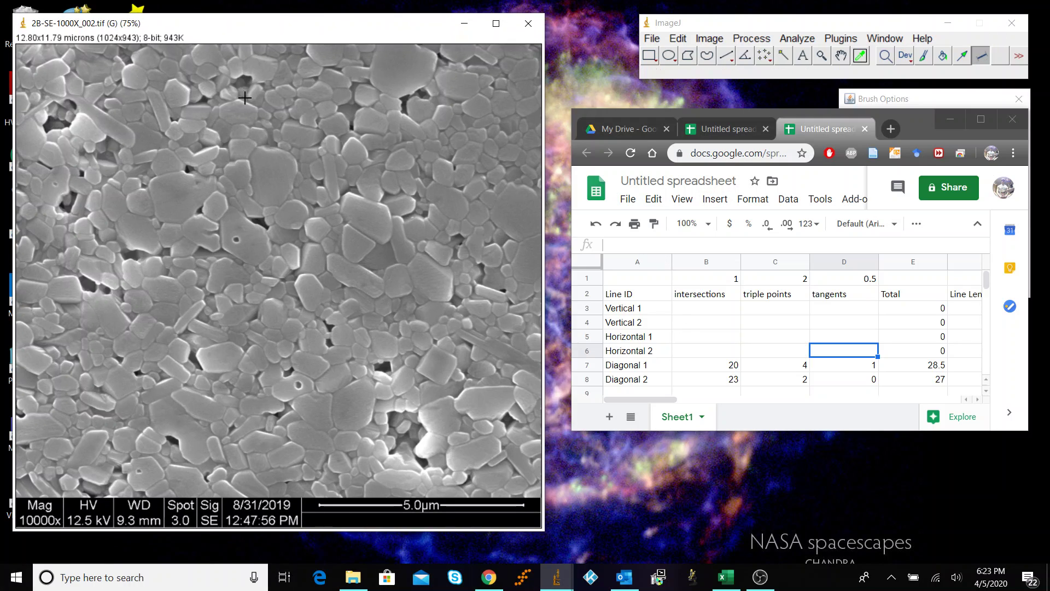
mouse_move(120, 128)
left_mouse_down()
mouse_move(372, 438)
mouse_move(448, 375)
left_mouse_up()
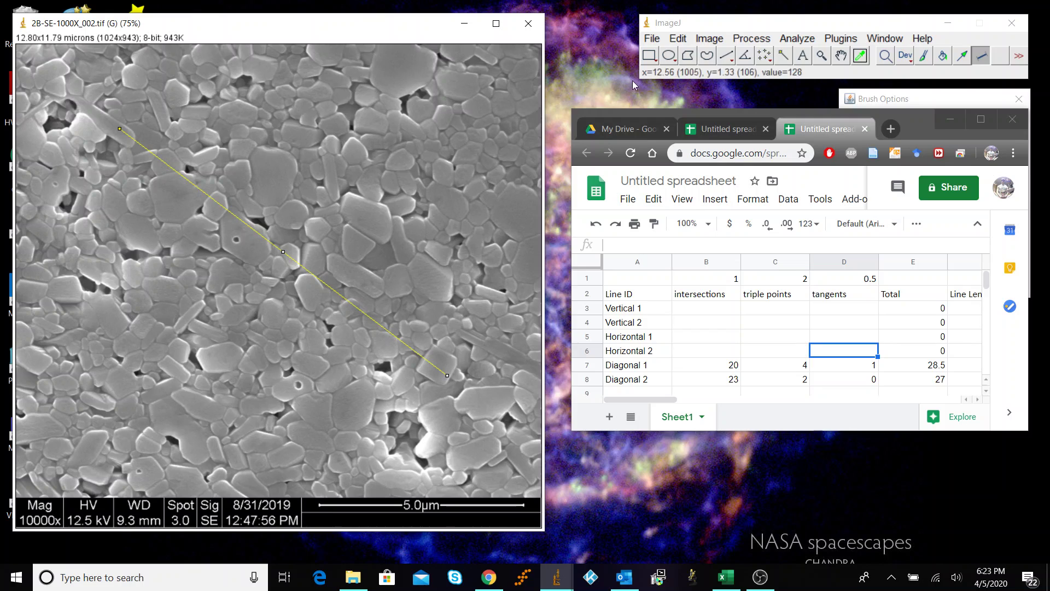
left_click(669, 55)
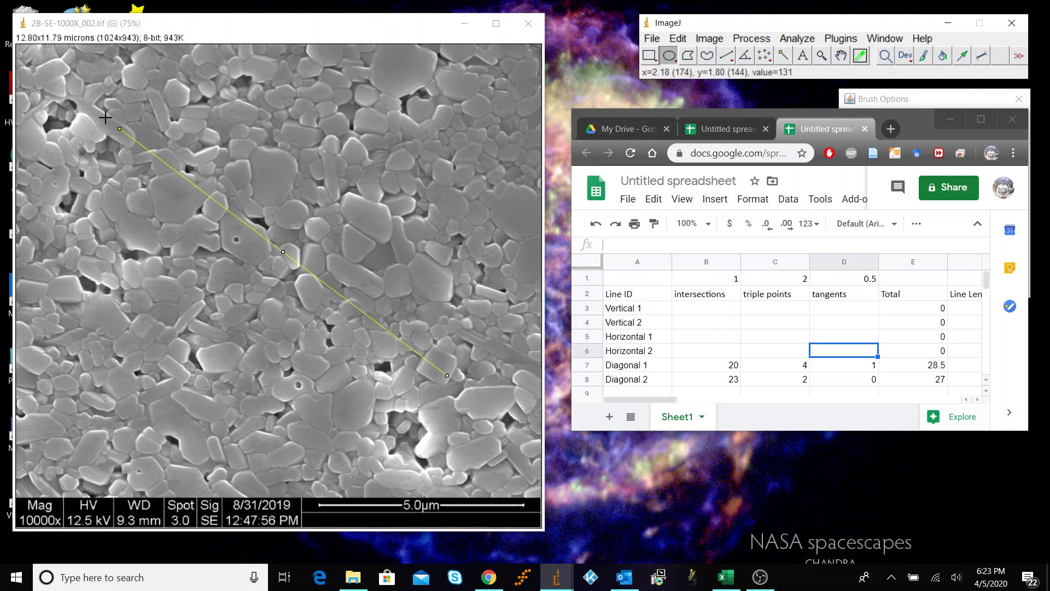
Draw a large circle selection, measure its area as 78.342, then close the Results table.
left_click_drag(114, 142, 438, 394)
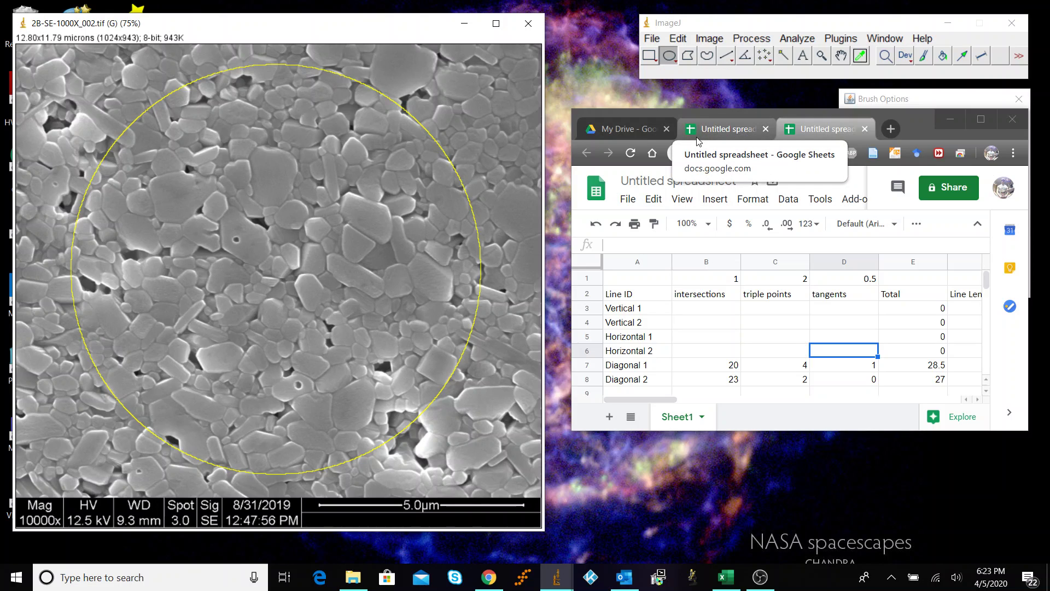
key("ctrl+m")
left_click_drag(882, 106, 826, 131)
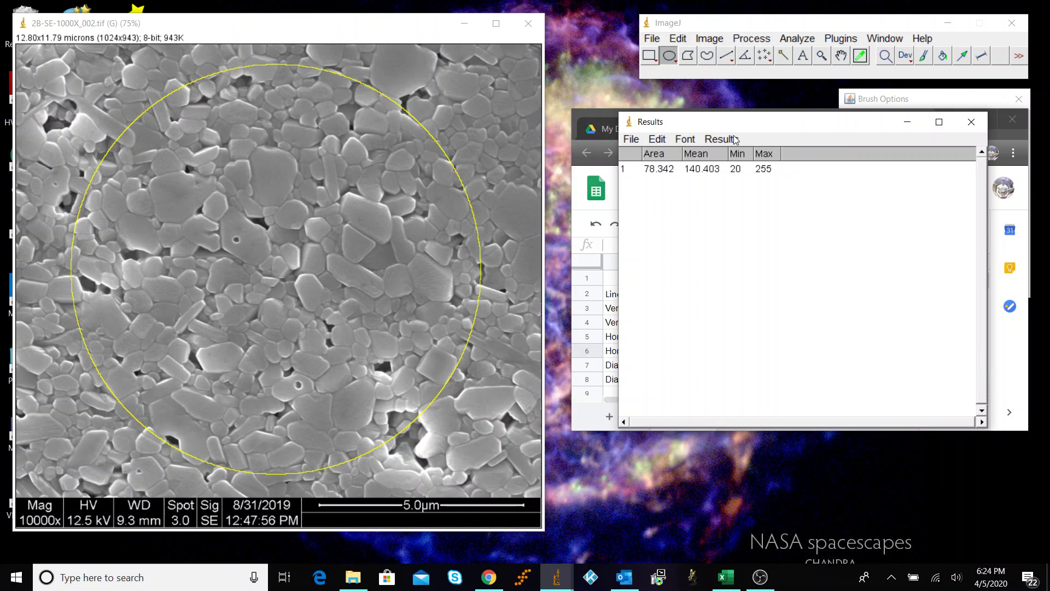
left_click(972, 121)
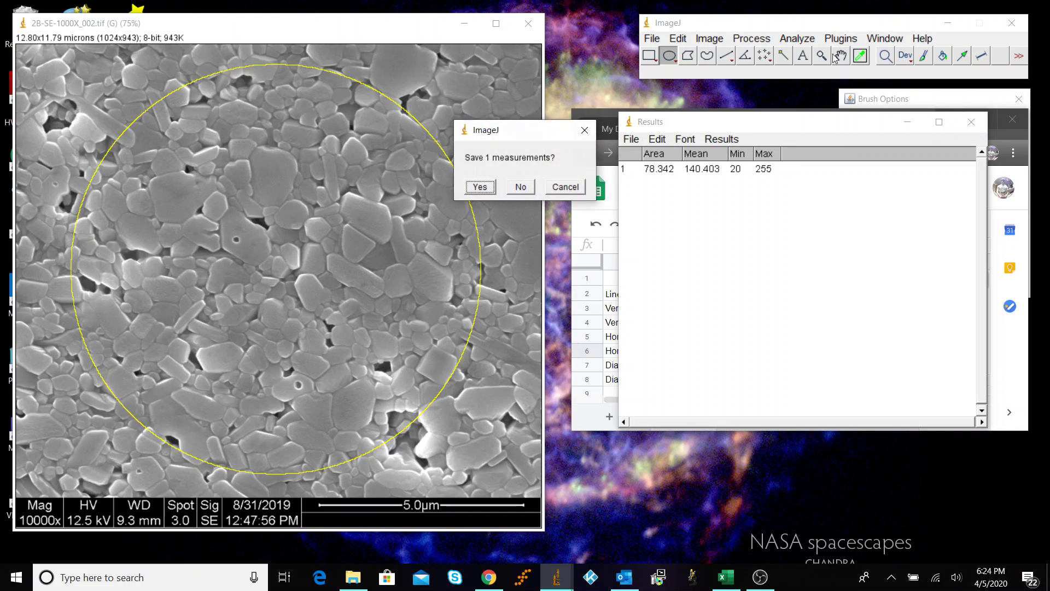
left_click(531, 186)
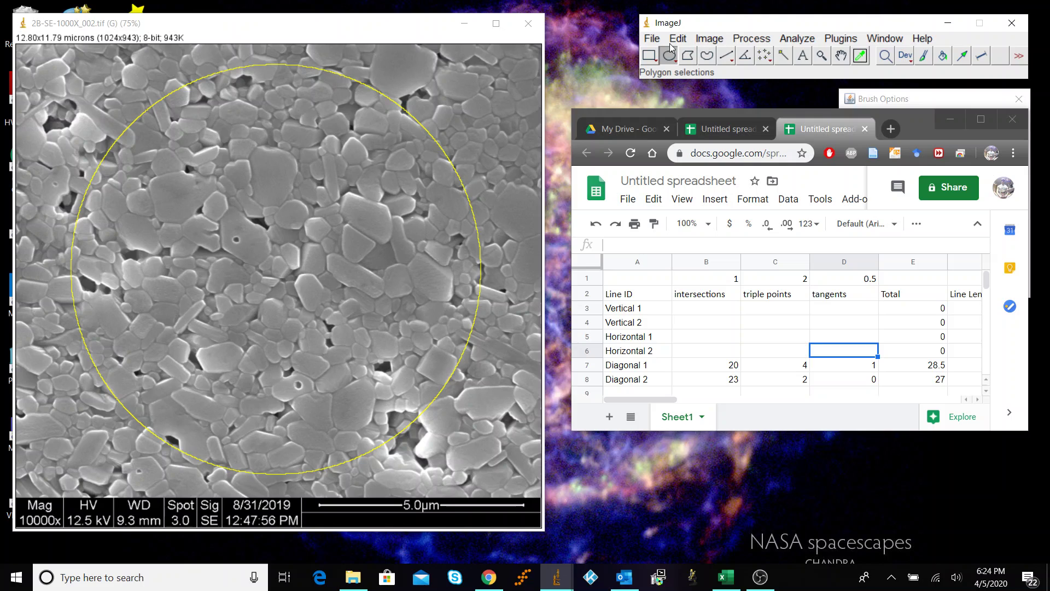
left_click(482, 290)
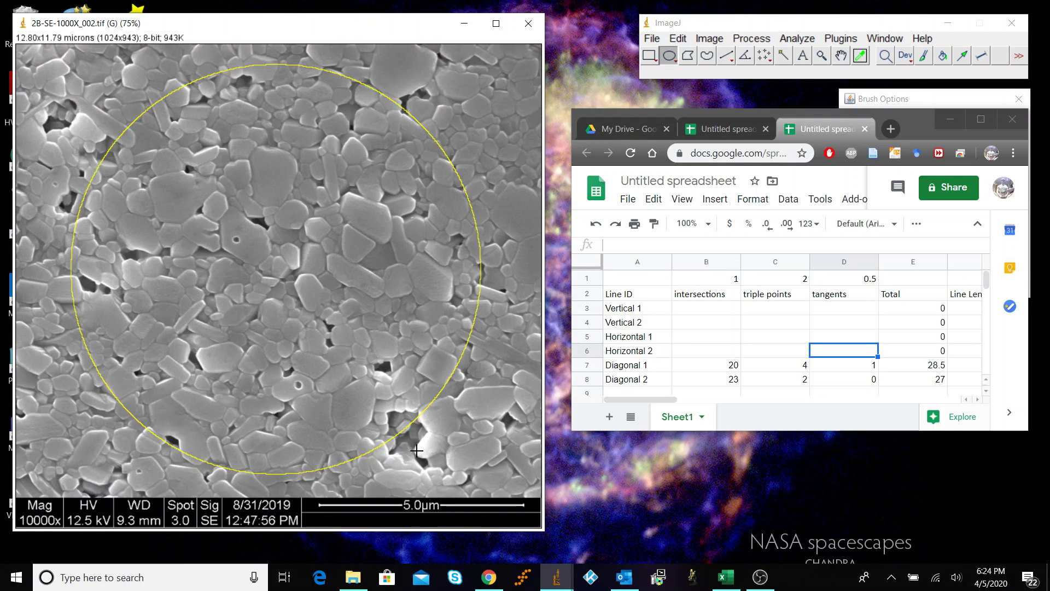
Redraw the circle selection about 9.69 microns across to span most of the micrograph.
mouse_move(114, 83)
left_mouse_down()
mouse_move(301, 284)
mouse_move(294, 275)
left_mouse_up()
left_click_drag(249, 236, 417, 415)
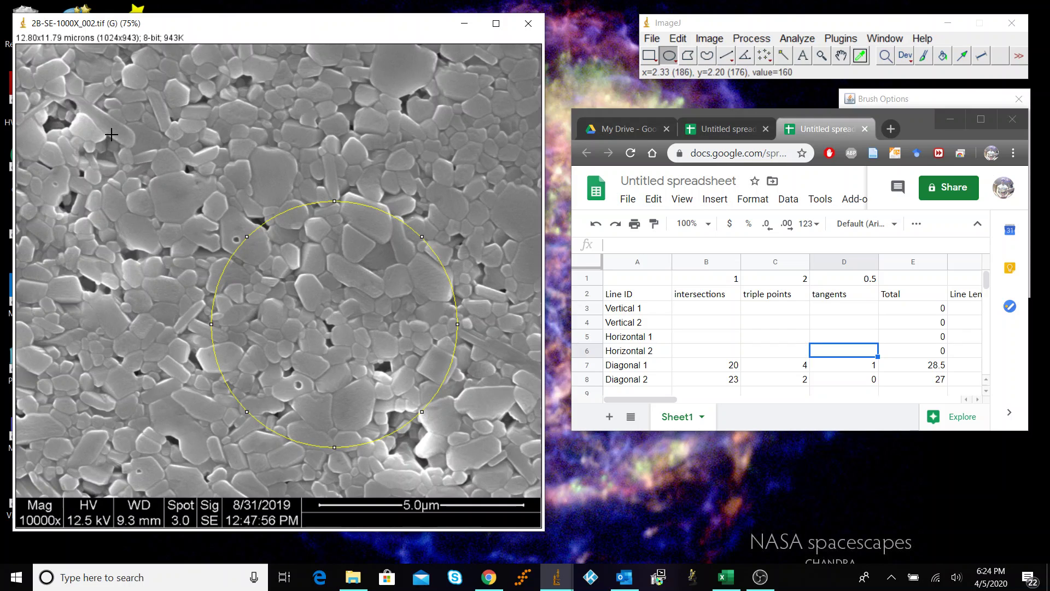
left_click_drag(85, 102, 446, 445)
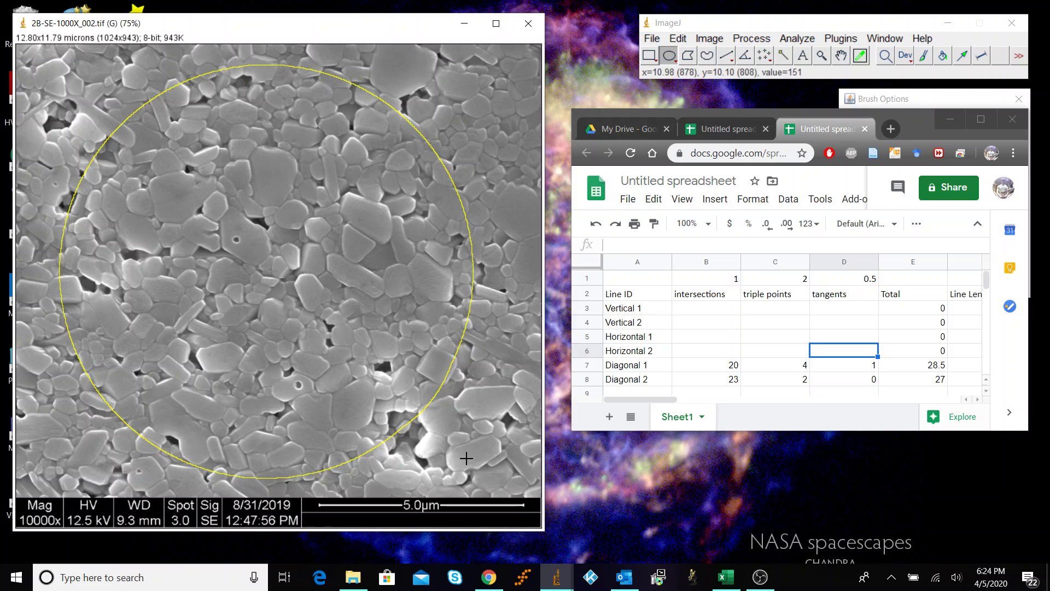
Select the Paintbrush and set its colour to Yellow in Brush Options.
left_click(924, 57)
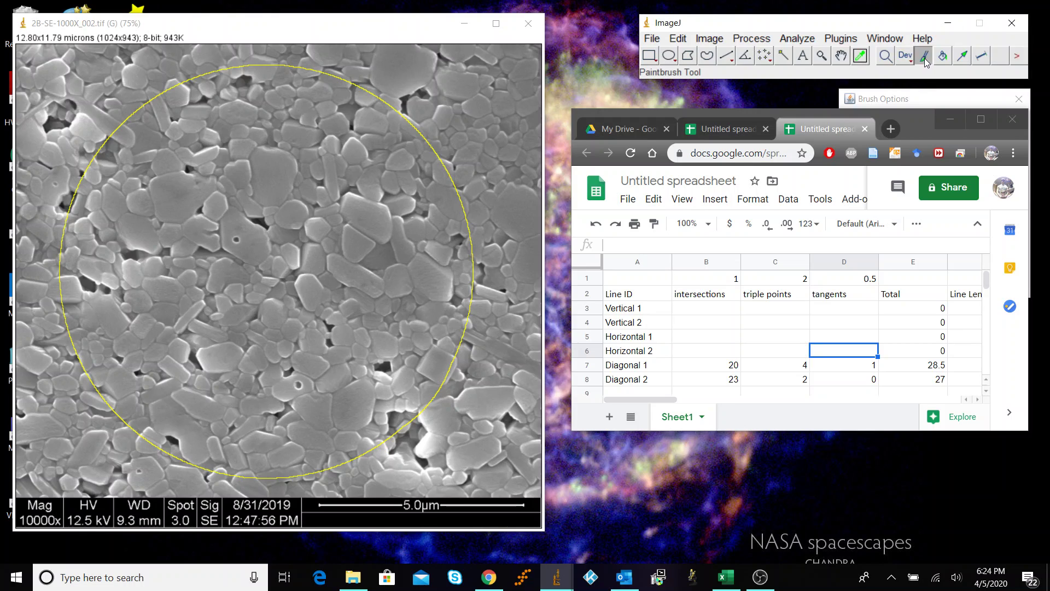
left_click(892, 102)
left_click_drag(892, 102, 685, 122)
left_click(740, 169)
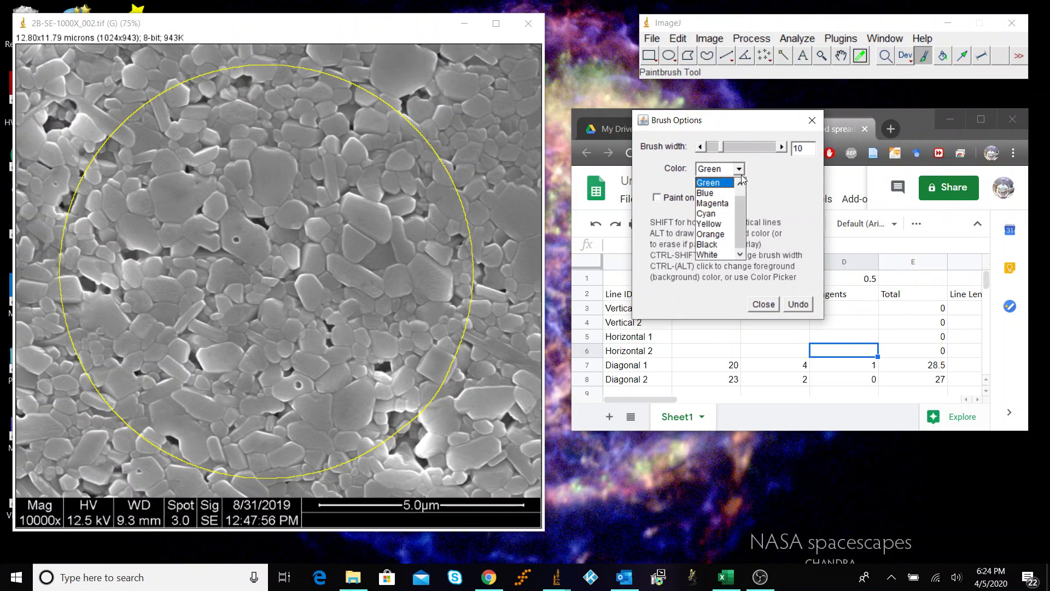
left_click(725, 223)
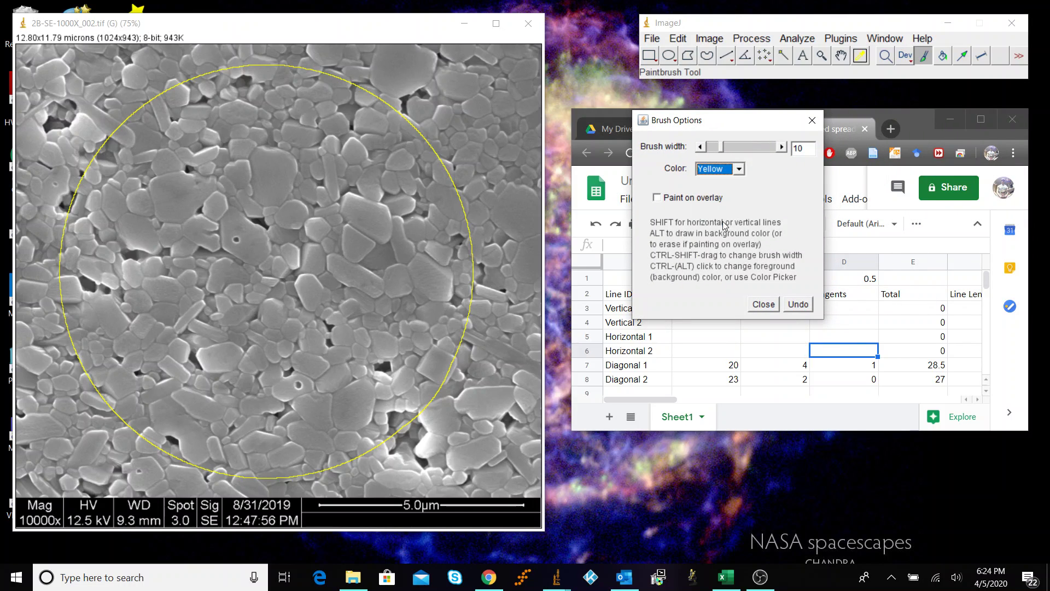
Convert the micrograph to RGB Color and paint a yellow start dot atop the circle.
left_click(258, 63)
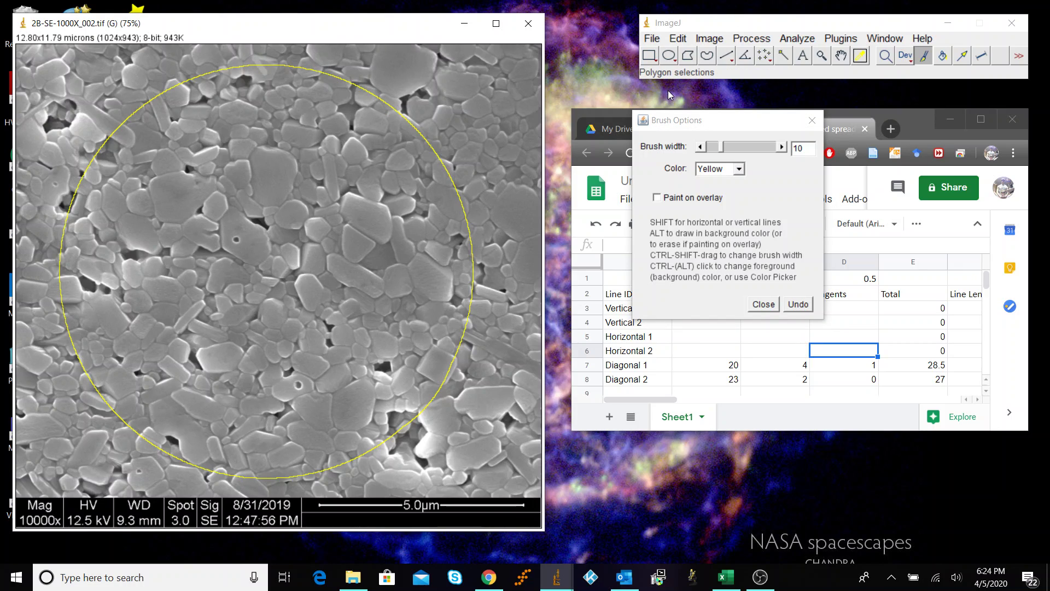
left_click(710, 38)
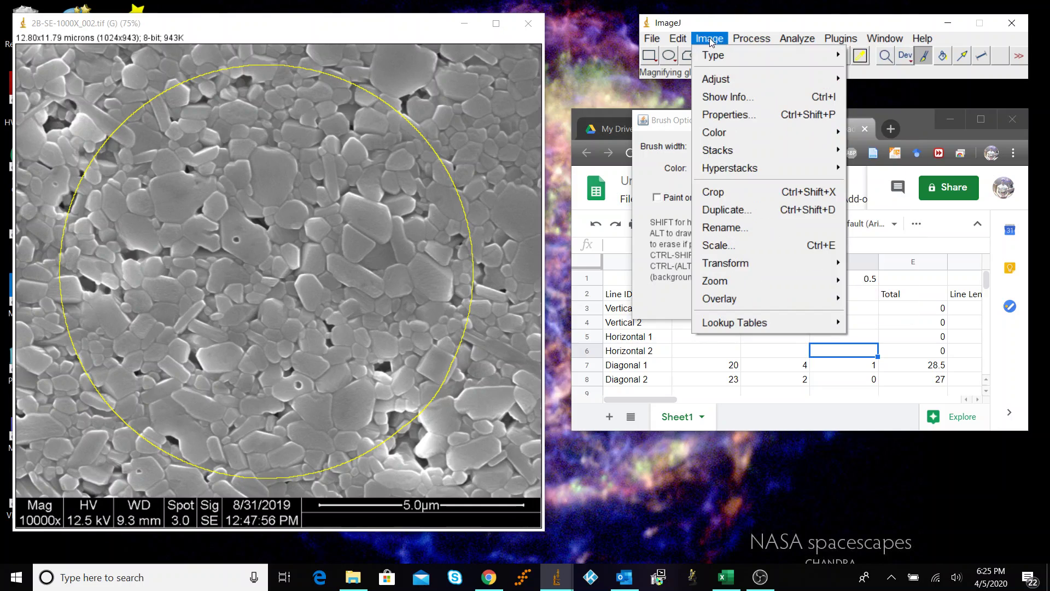
mouse_move(719, 65)
left_click(869, 130)
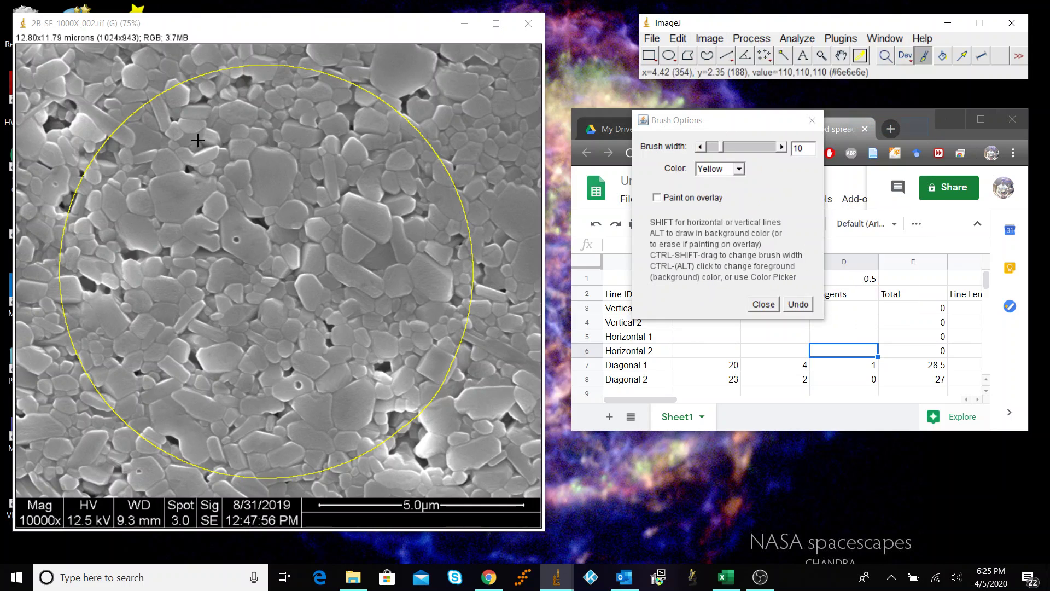
left_click(259, 67)
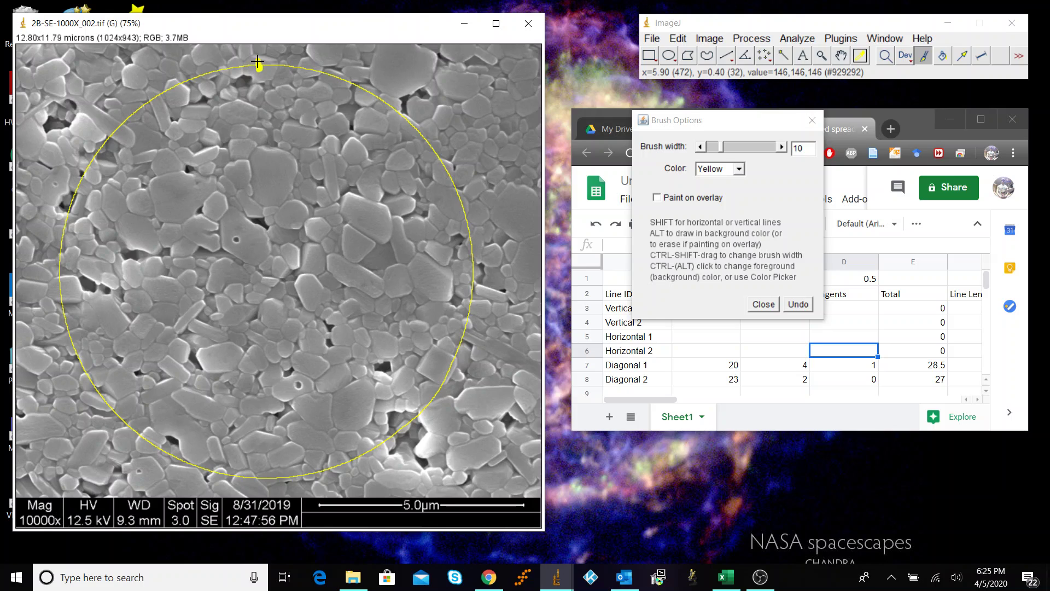
Switch the brush to red and dot six grain-boundary crossings leftward along the circle's upper edge.
left_click(734, 171)
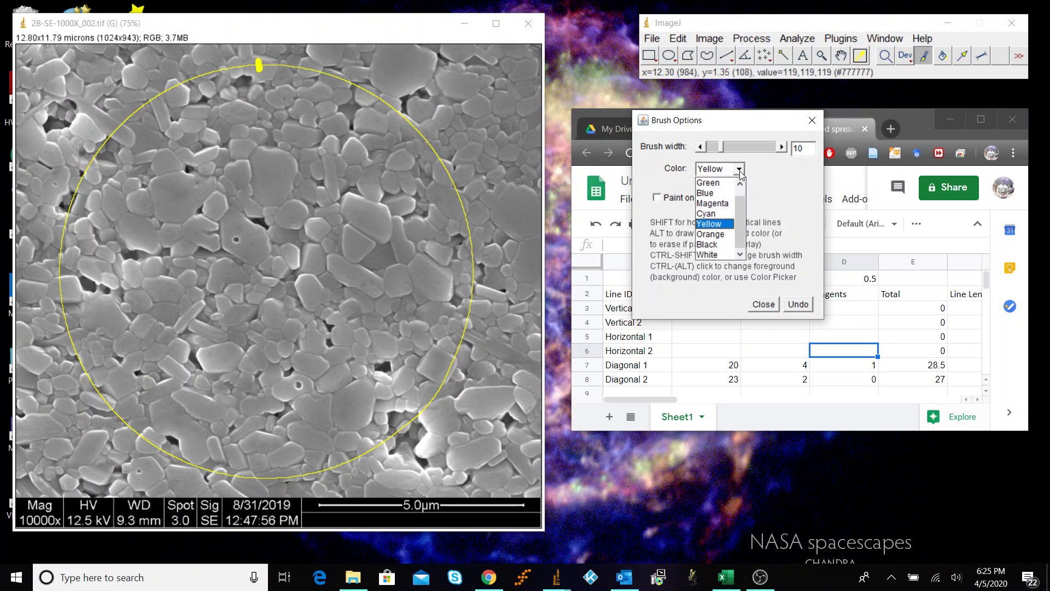
left_click(710, 186)
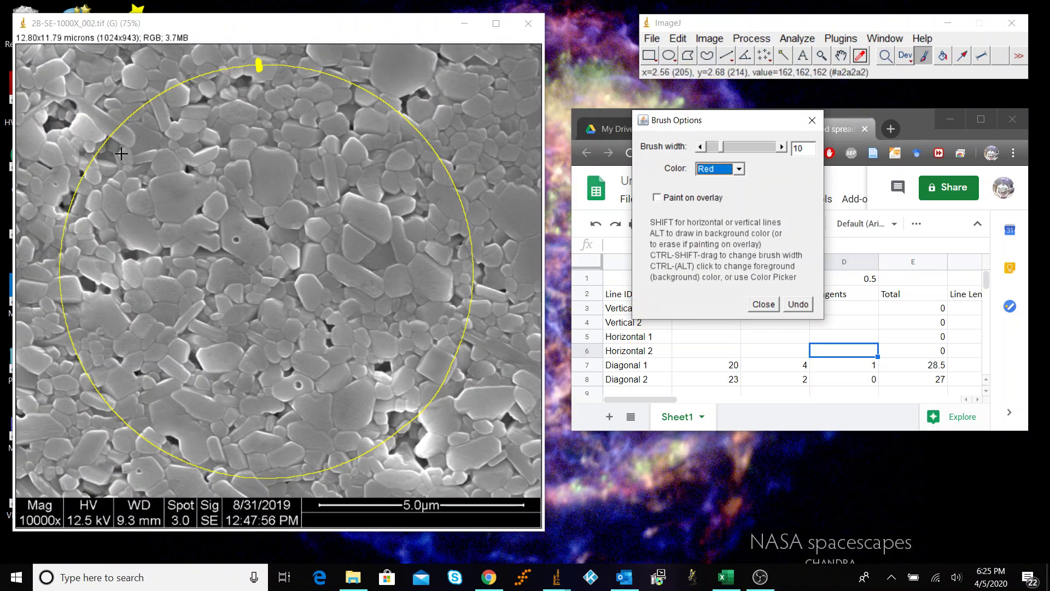
left_click(242, 66)
left_click(230, 69)
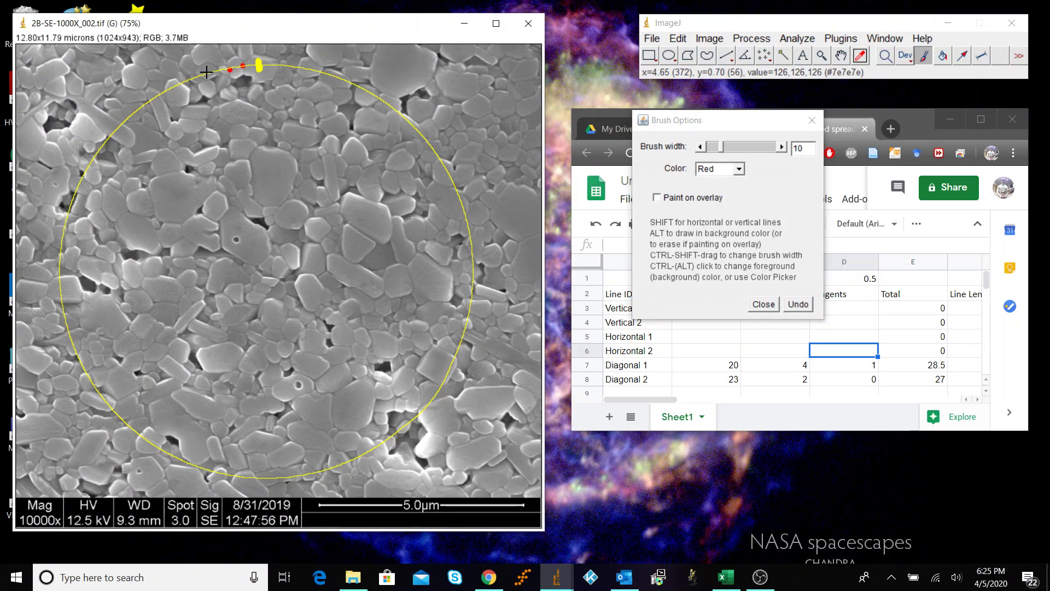
left_click(216, 70)
left_click(200, 75)
left_click(191, 79)
left_click(185, 82)
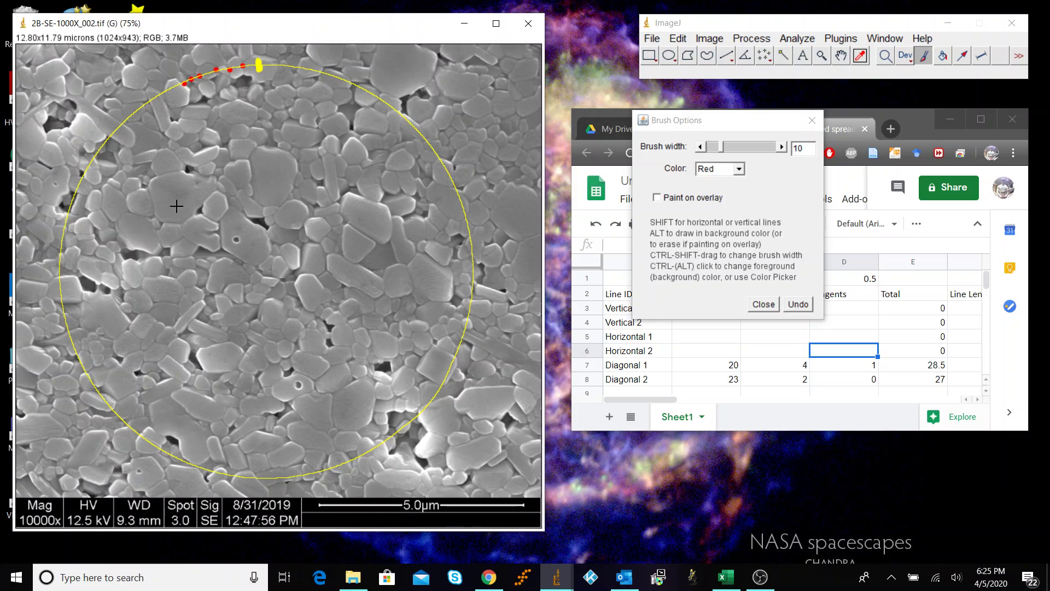